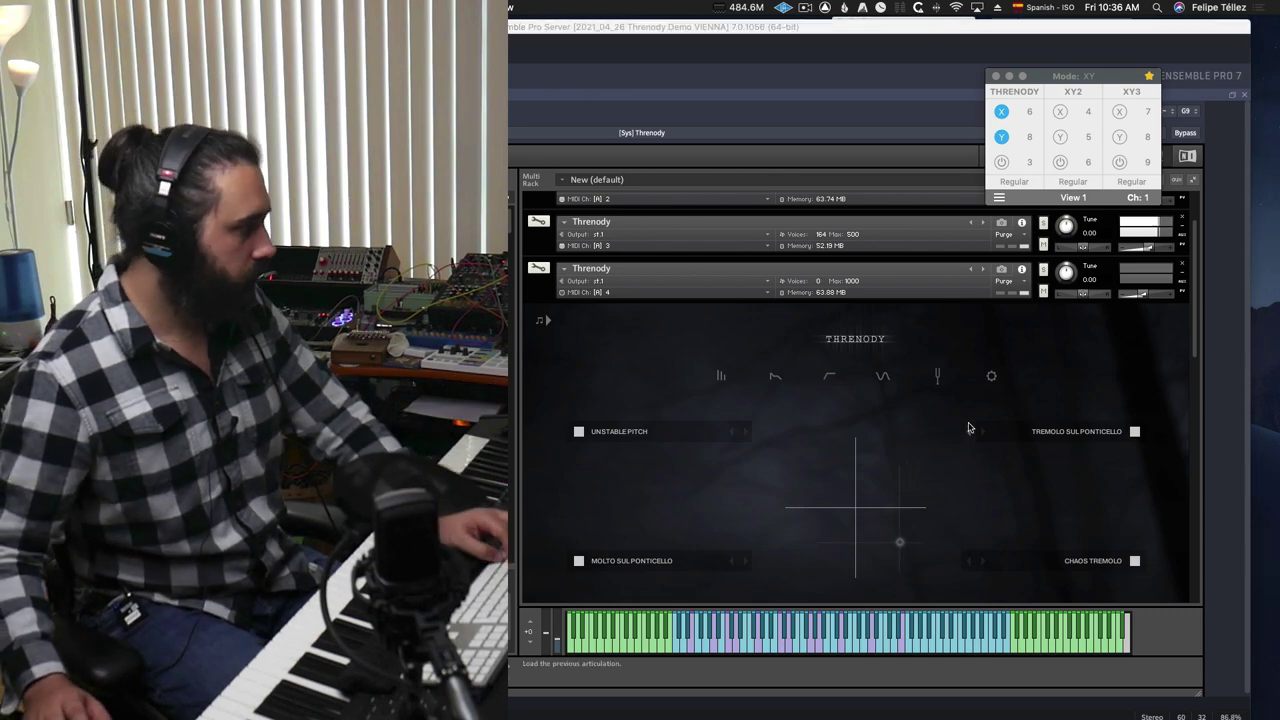
# Switch to Digital Performer, set the audio buffer size to 512 and record-arm the WEAVER track.
pyautogui.press('super+Tab')
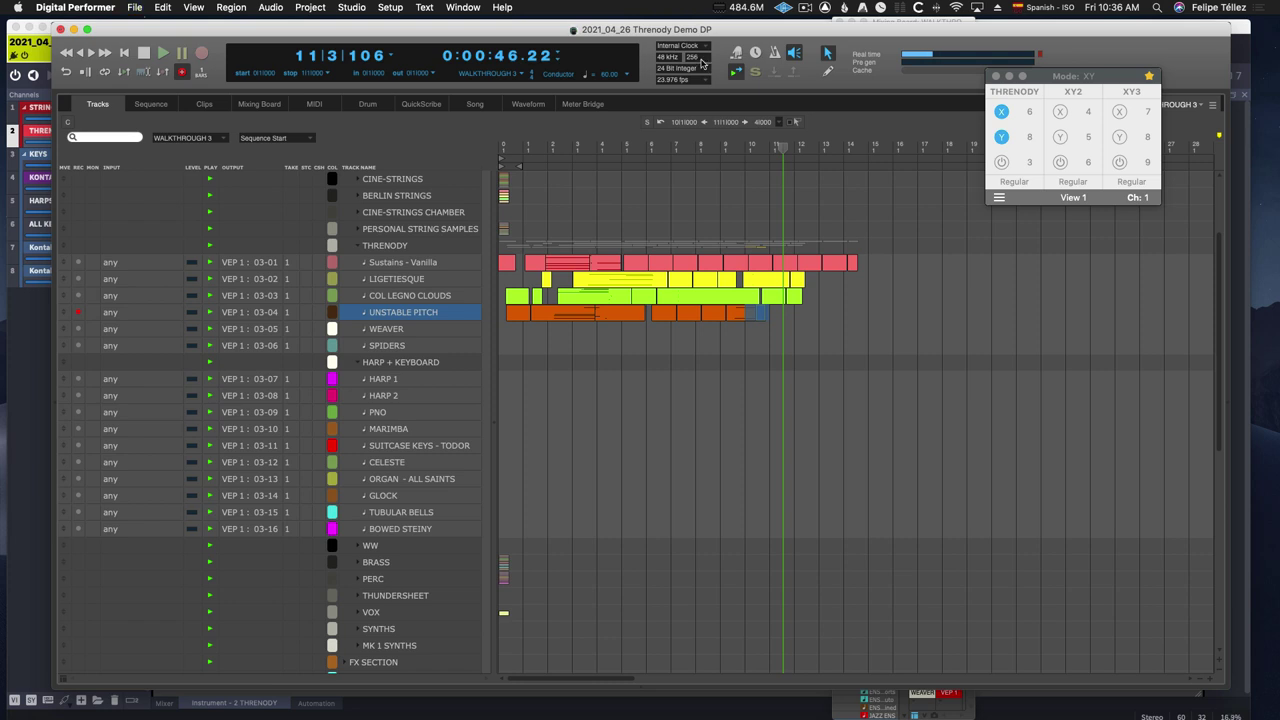
pyautogui.click(701, 63)
pyautogui.click(701, 63)
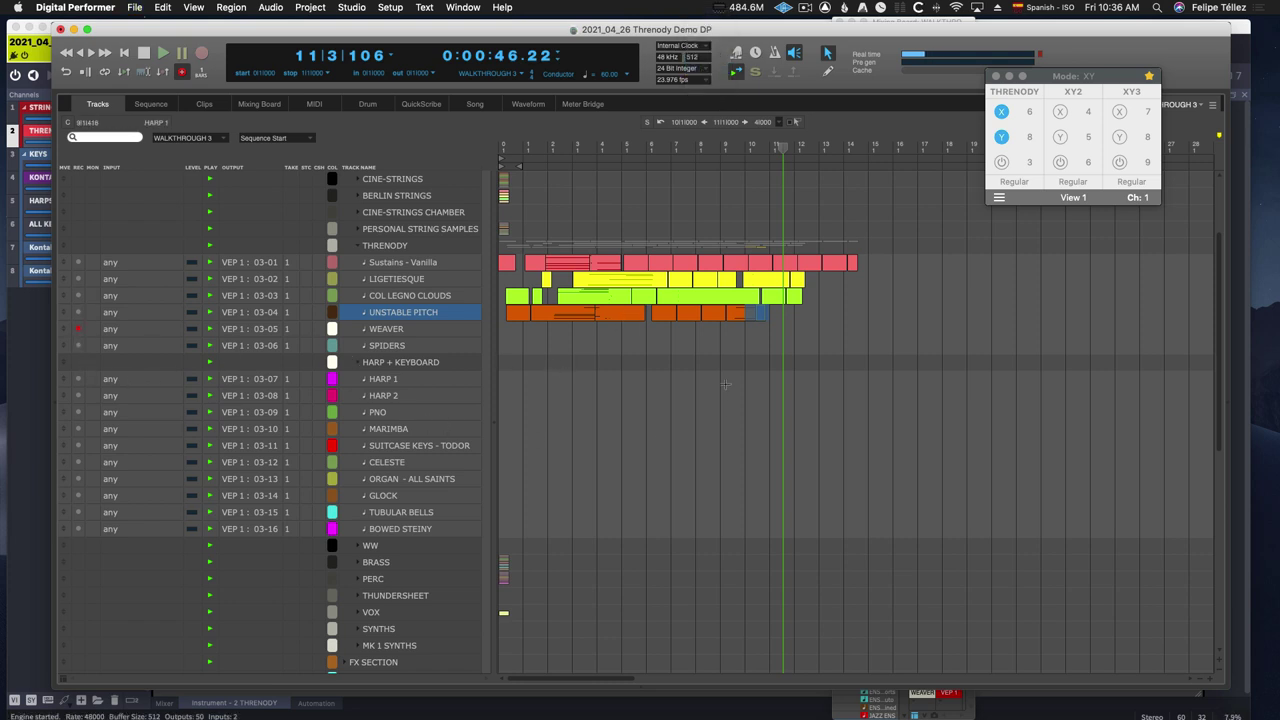
# Switch to Vienna Ensemble Pro and expand the Threnody instrument with the Glissandi snapshot in the Kontakt rack.
pyautogui.press('super+Tab')
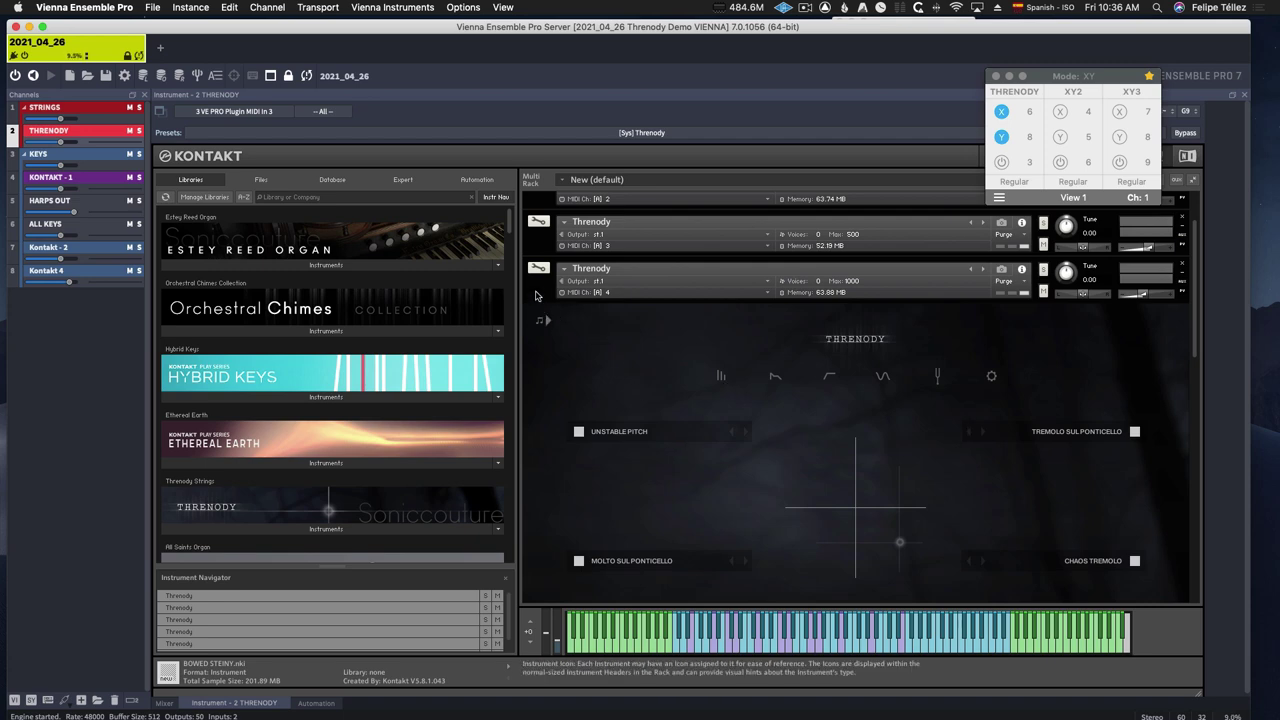
pyautogui.press('super+Tab')
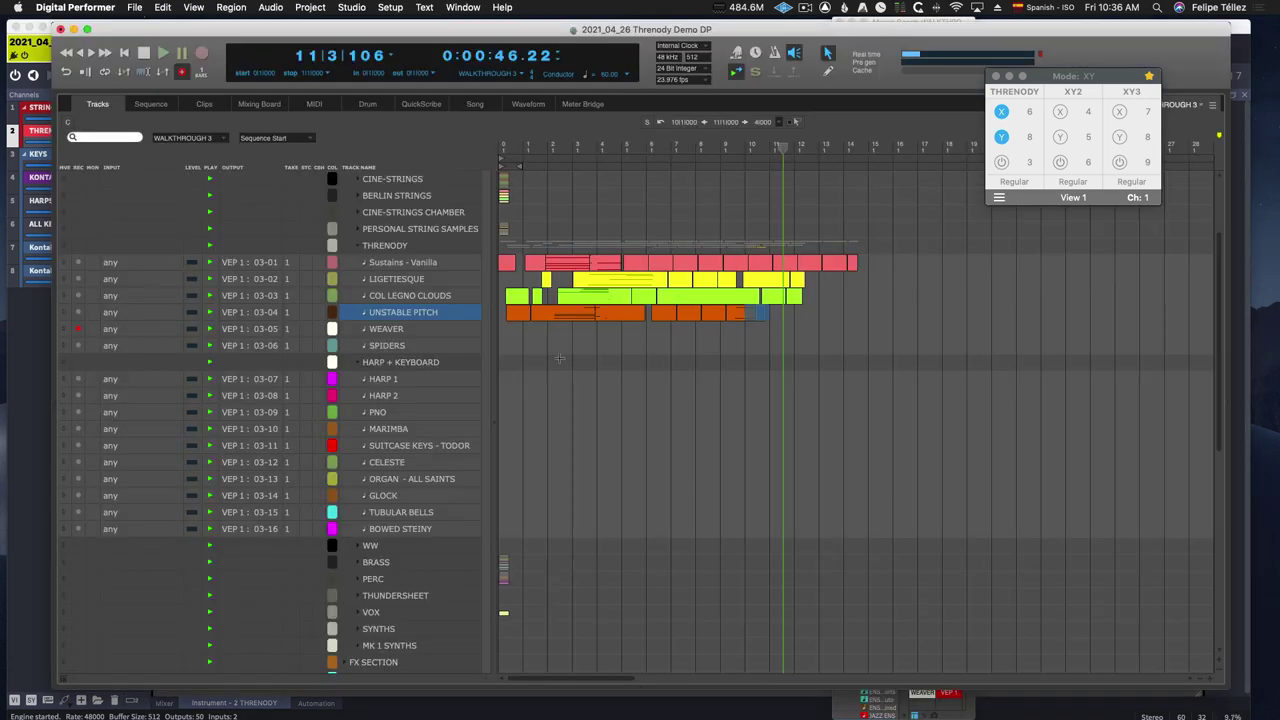
pyautogui.press('super+Tab')
pyautogui.press('super+Tab')
pyautogui.press('super+Tab')
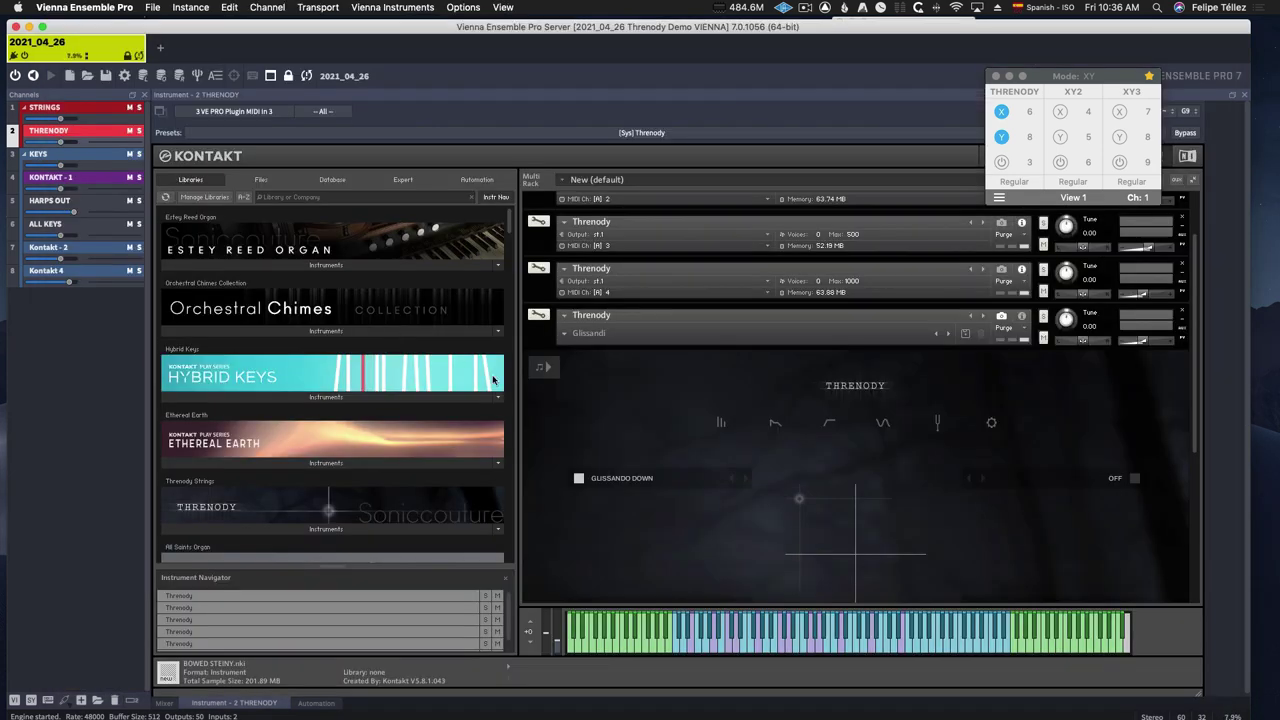
# Switch to Digital Performer and rename the WEAVER track as GLISSANDI.
pyautogui.press('super+Tab')
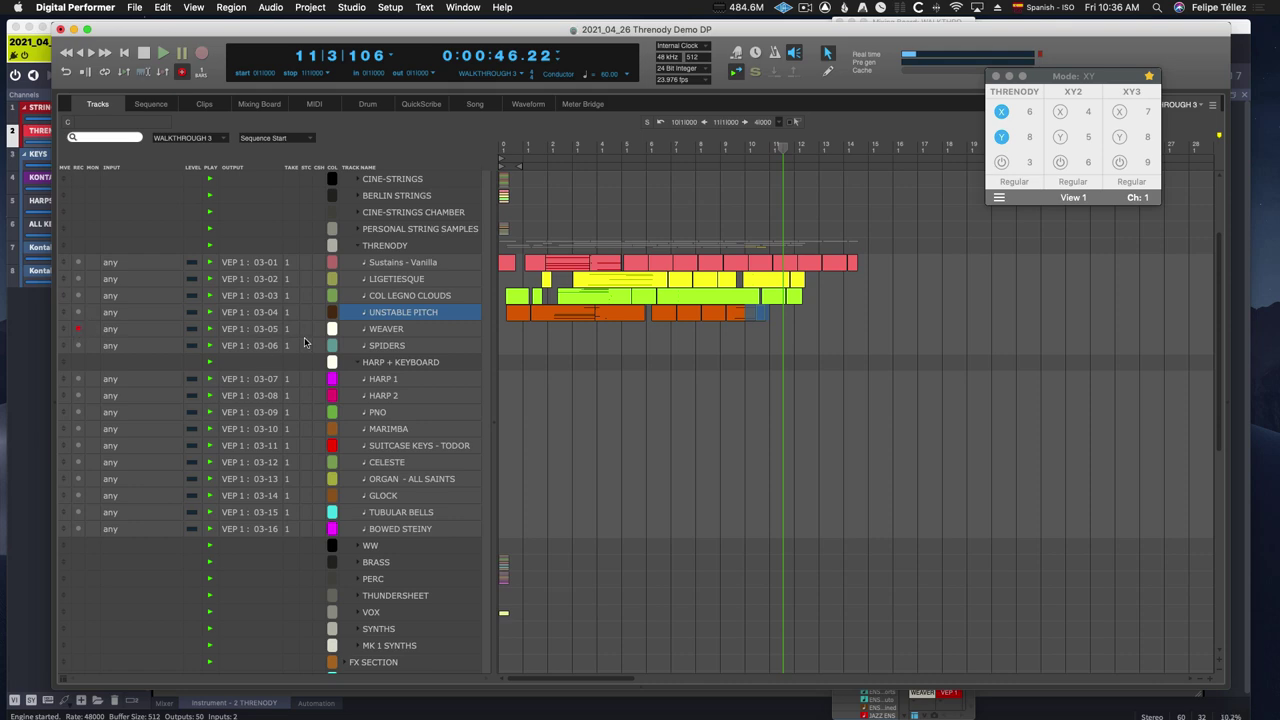
pyautogui.press('super+Tab')
pyautogui.press('super+Tab')
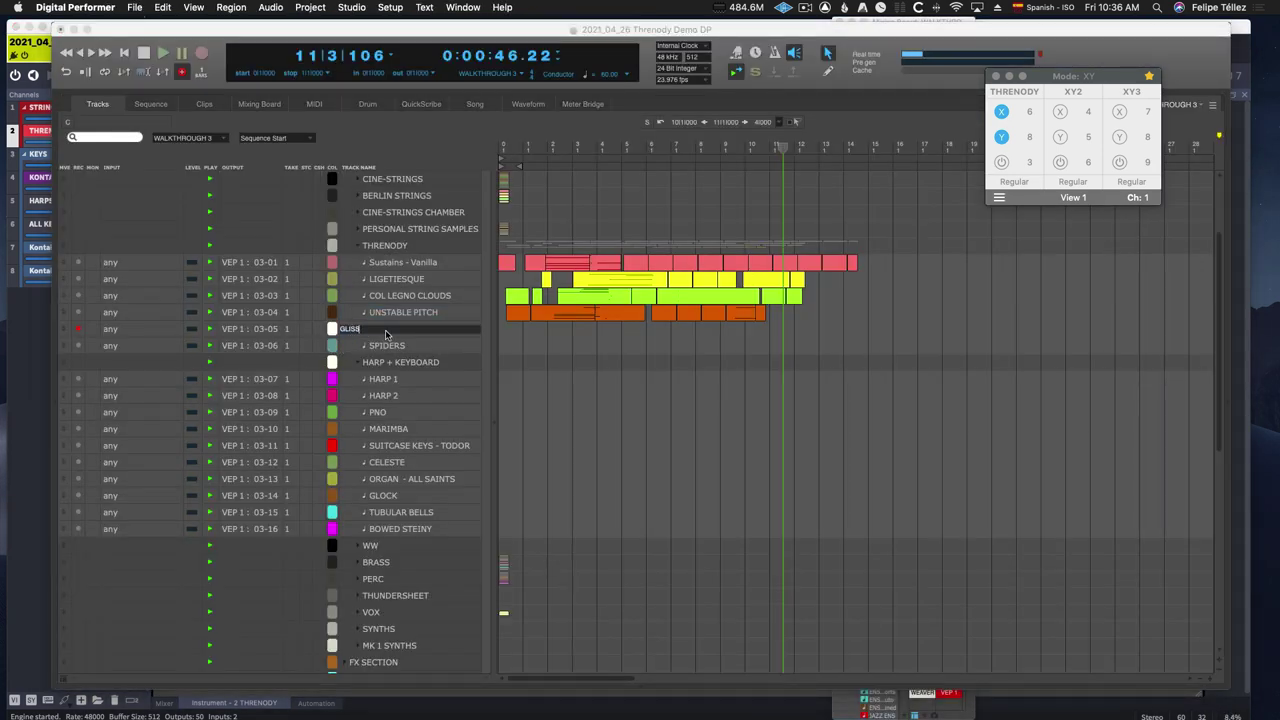
# Record a part on the GLISSANDI track from about bar 6, using Threnody's Glissando Down and Glissando Up articulations.
pyautogui.press('super+Tab')
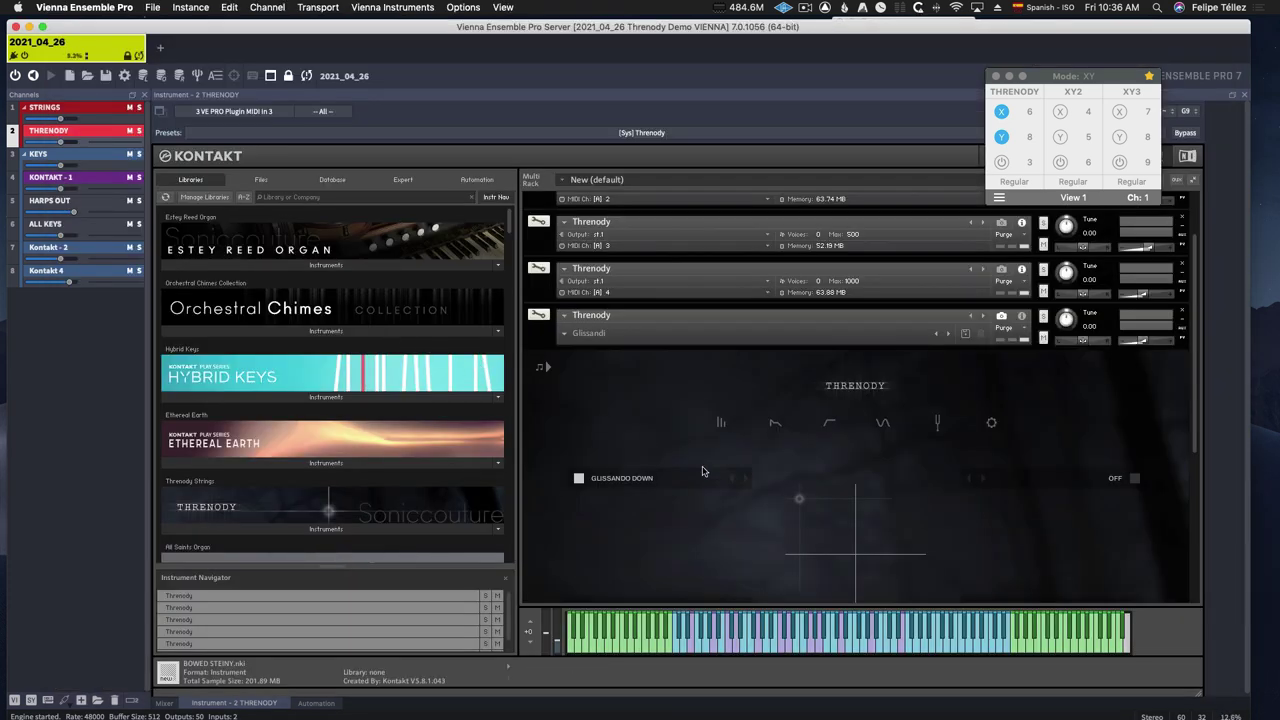
pyautogui.scroll(-3, 745, 475)
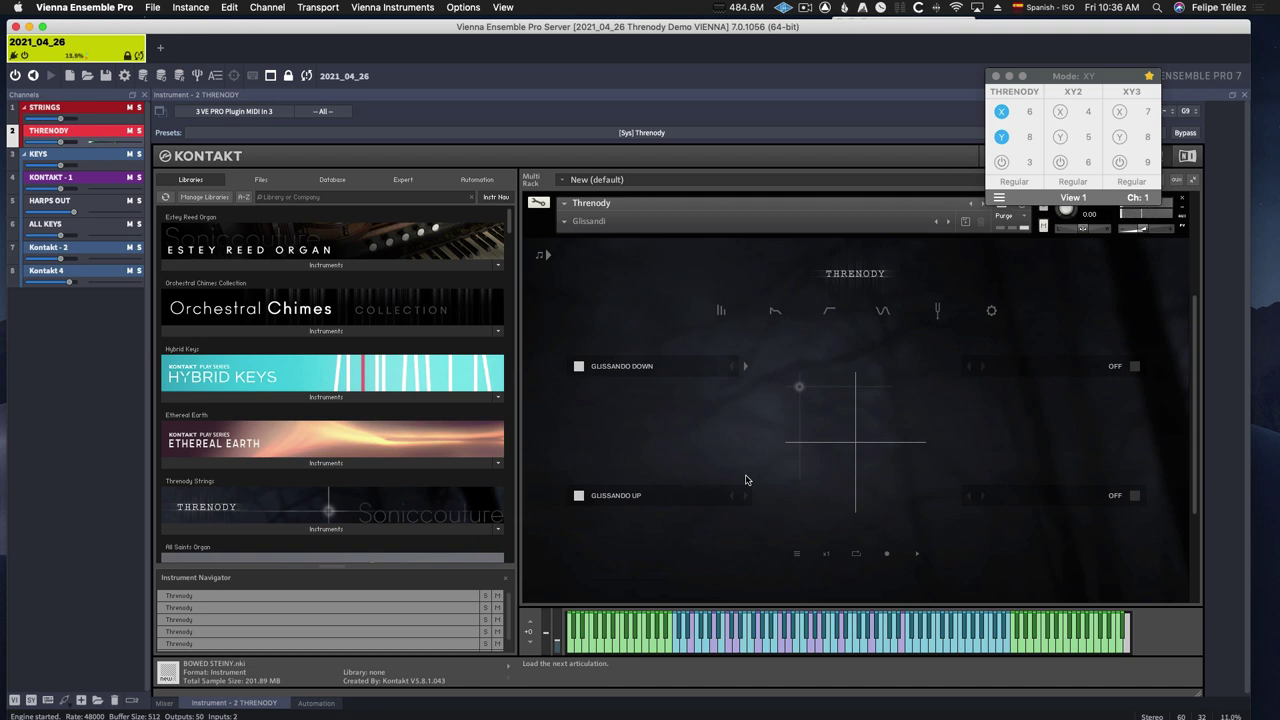
pyautogui.press('super+Tab')
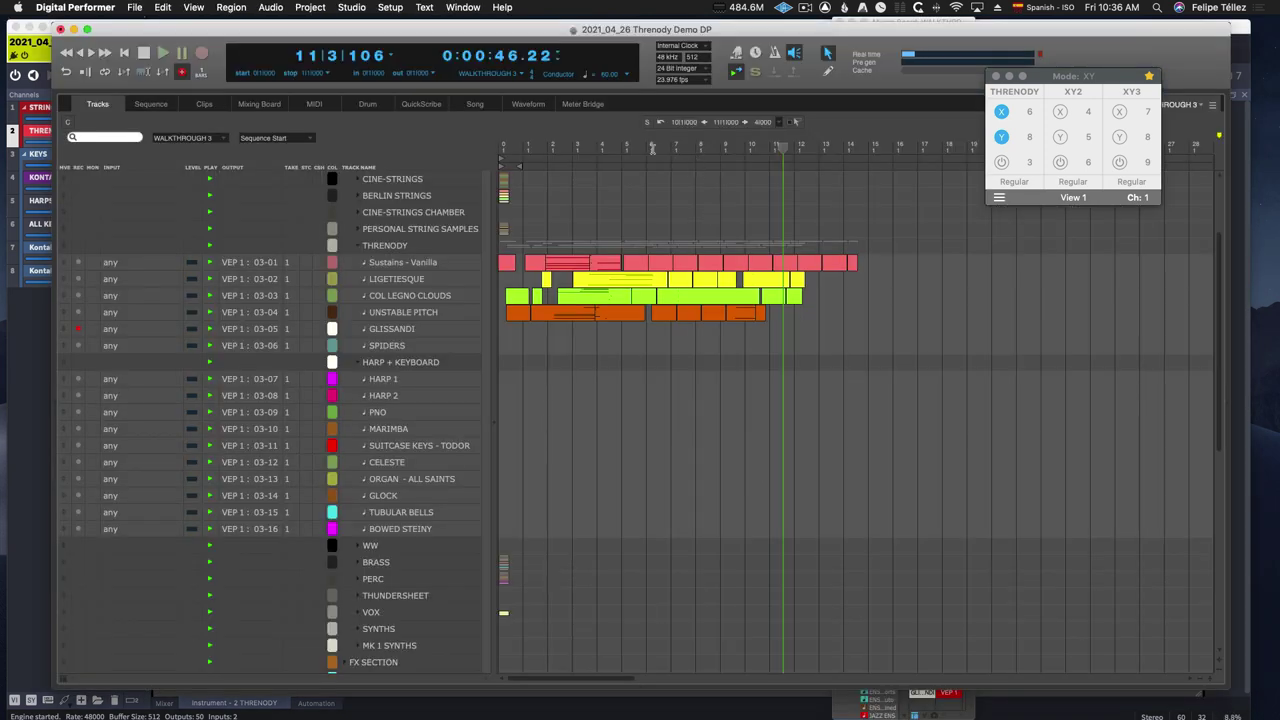
pyautogui.click(652, 147)
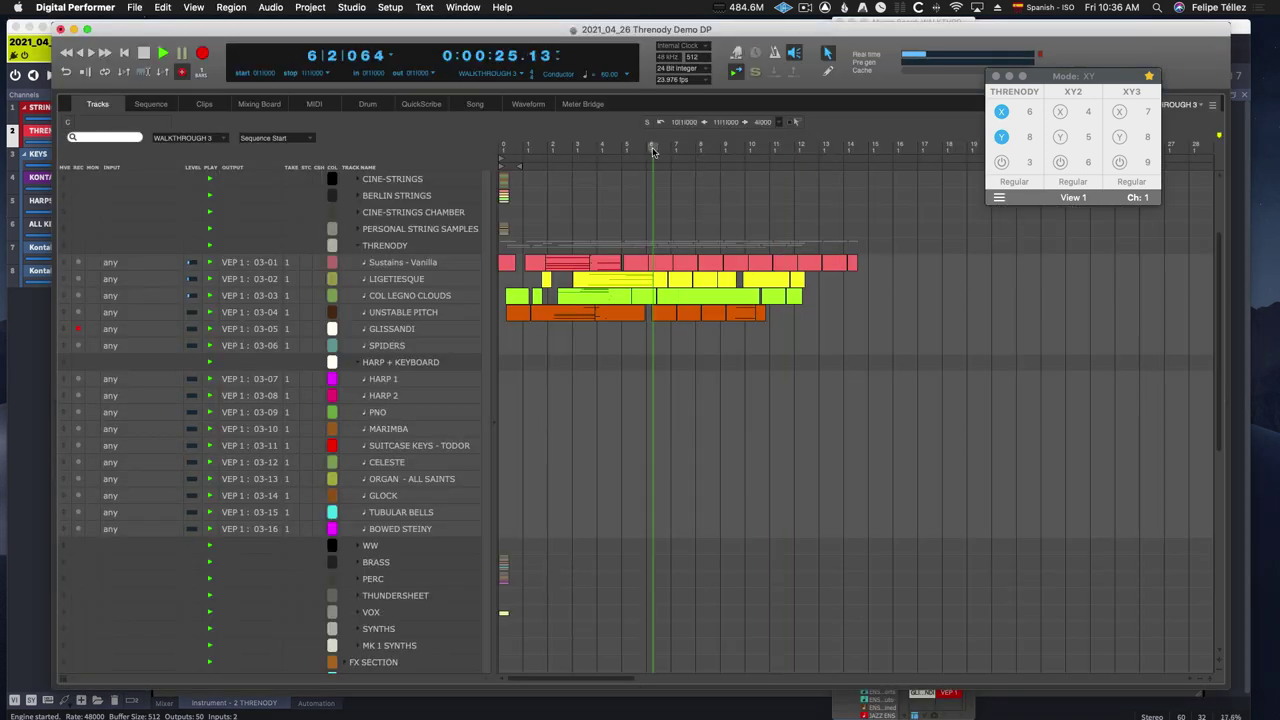
pyautogui.press('super+Tab')
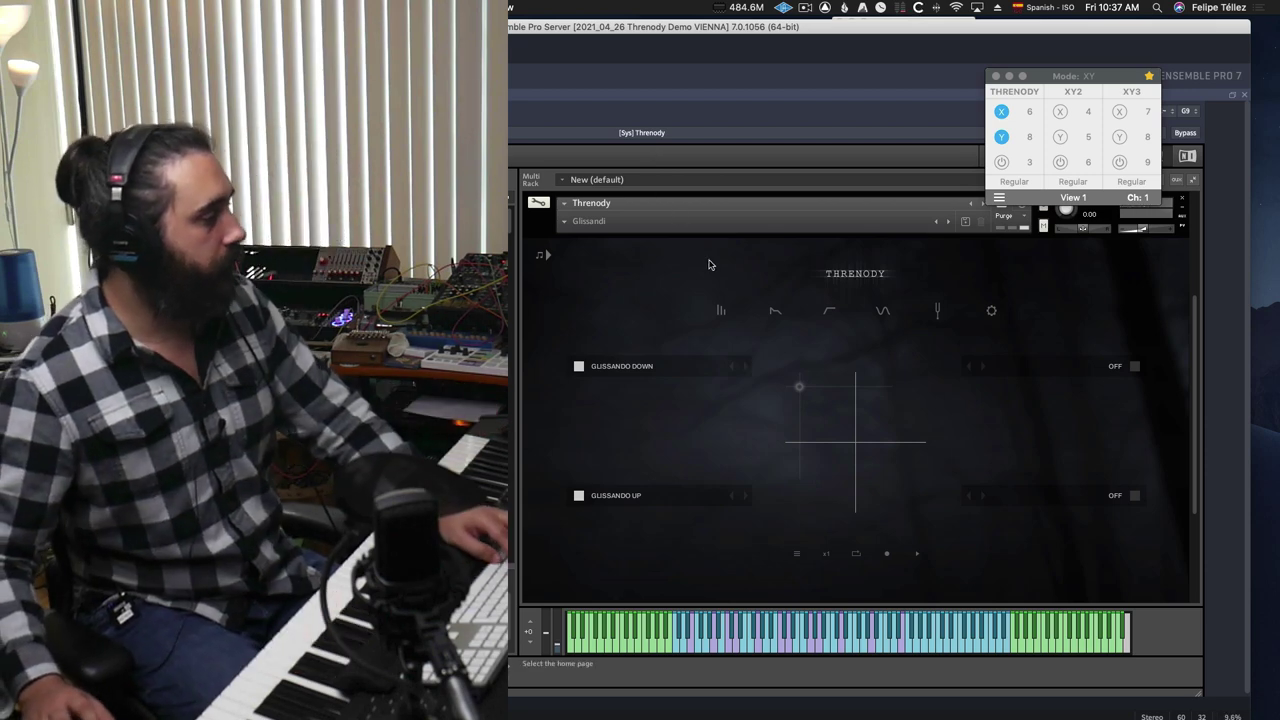
# Record-arm the SPIDERS track in Digital Performer, start recording from about bar 9, and switch to Vienna Ensemble Pro.
pyautogui.press('super+Tab')
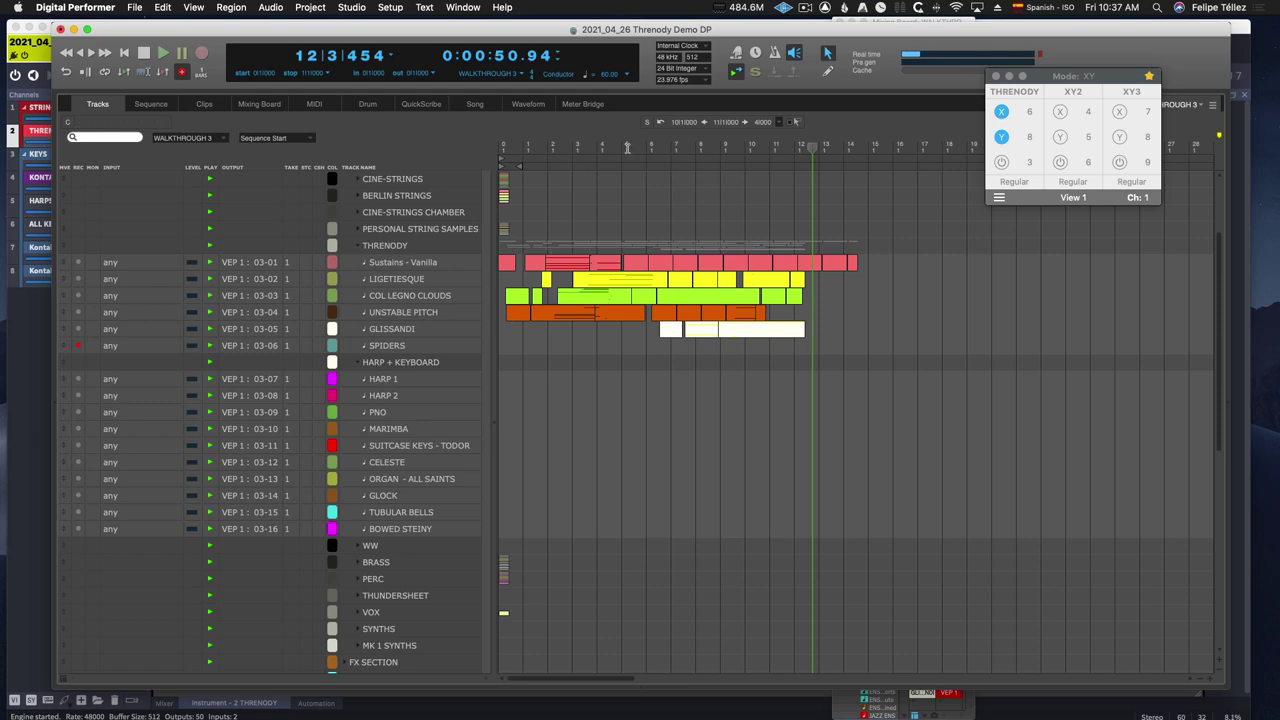
pyautogui.click(737, 146)
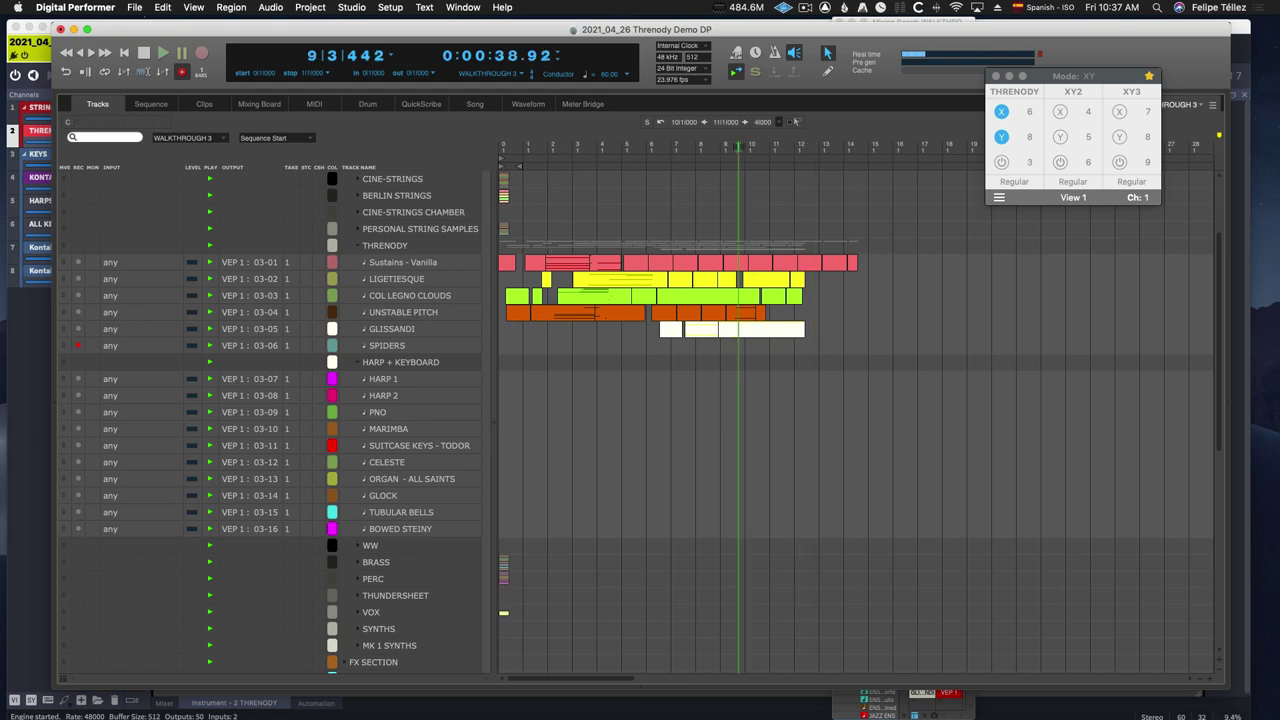
pyautogui.press('super+Tab')
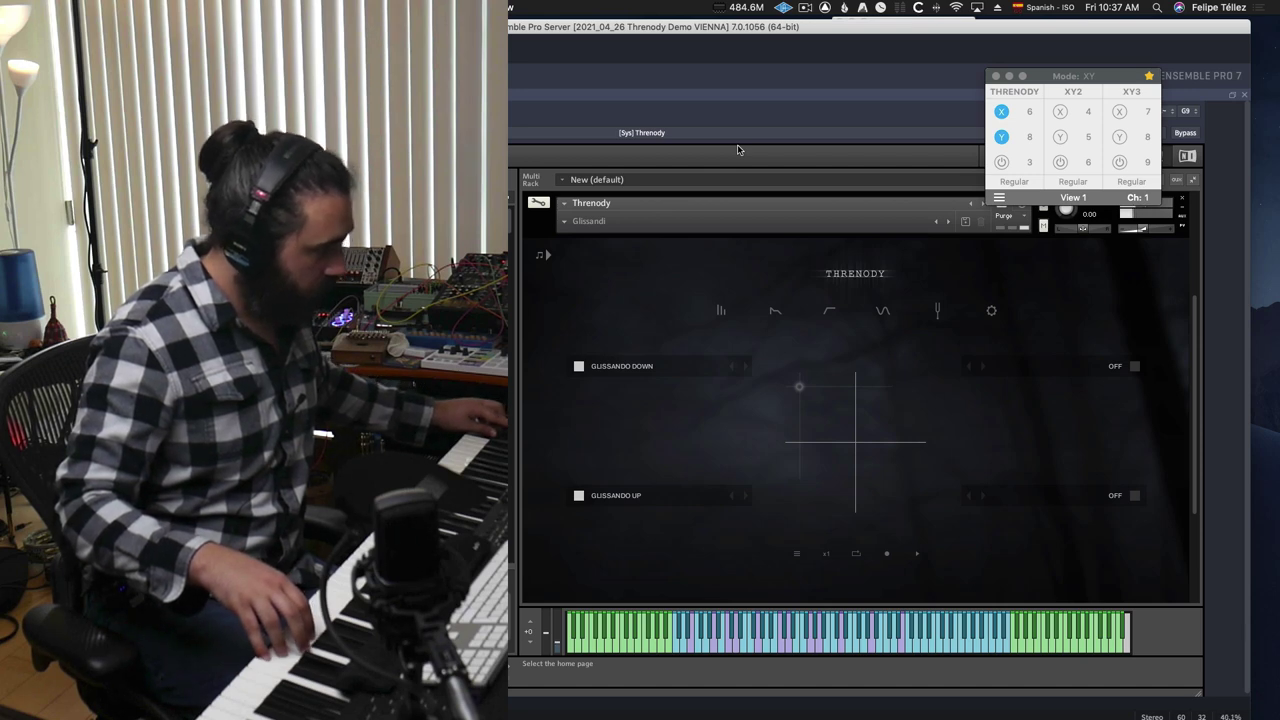
# Collapse the Glissandi instrument, expand the Spiders one, and open its page with the dynamics and microphone level controls.
pyautogui.click(563, 203)
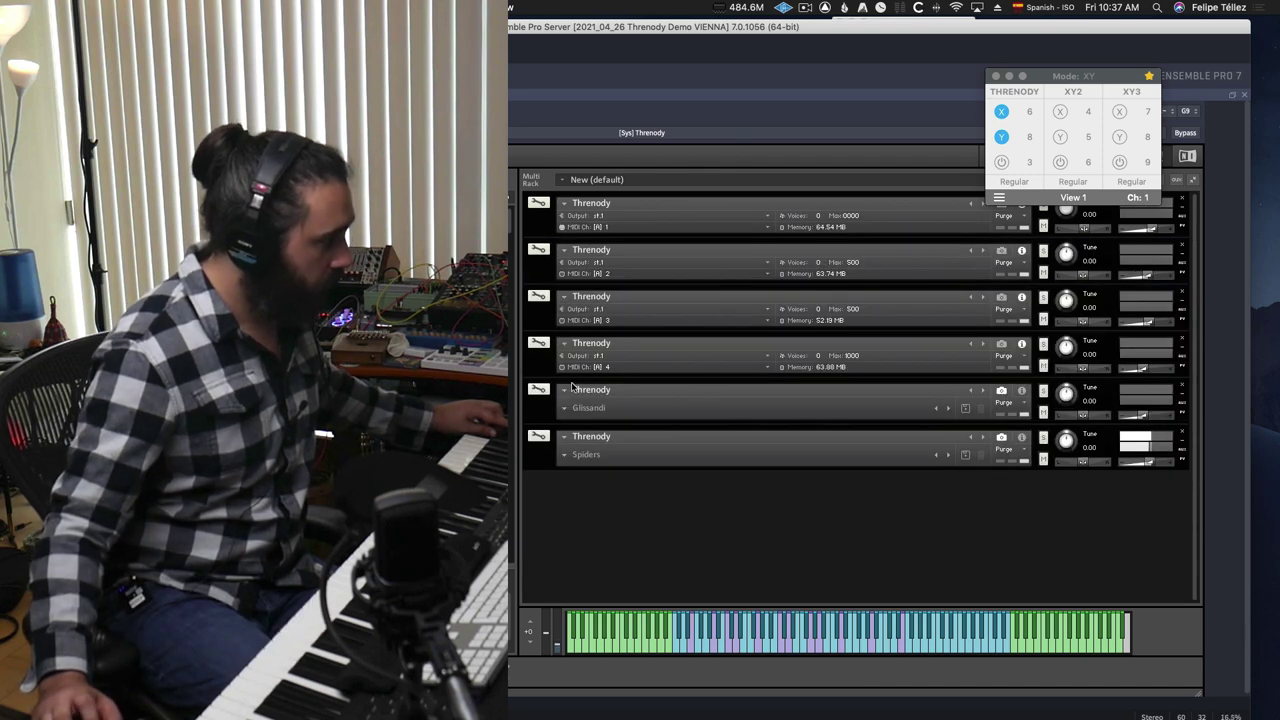
pyautogui.click(563, 437)
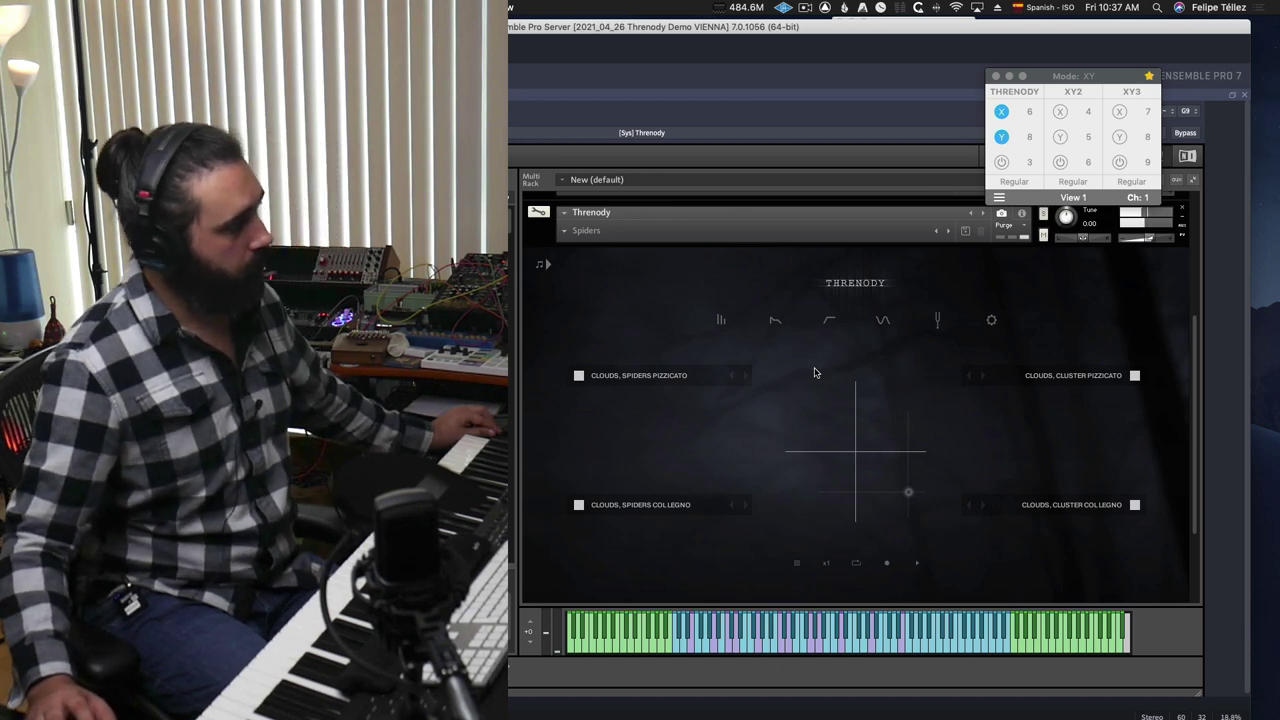
pyautogui.click(721, 320)
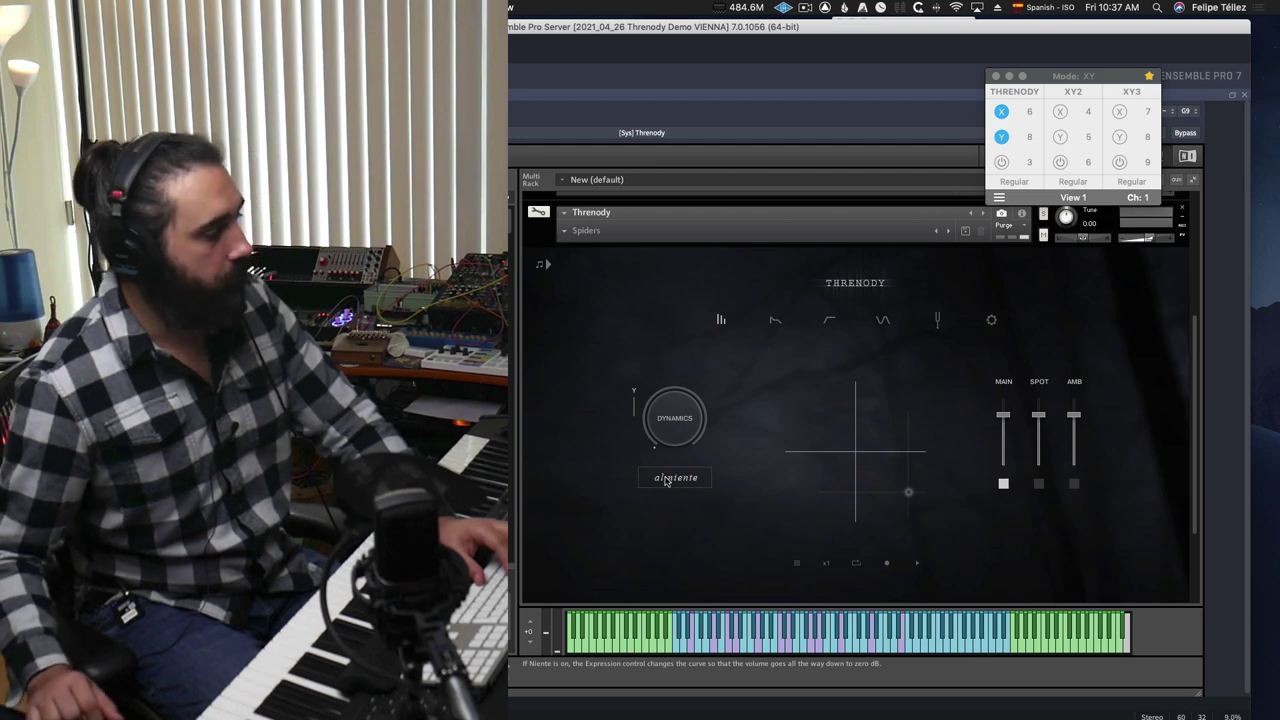
# Switch to Digital Performer, stop recording, and play the sequence back from about bar 1.
pyautogui.press('super+Tab')
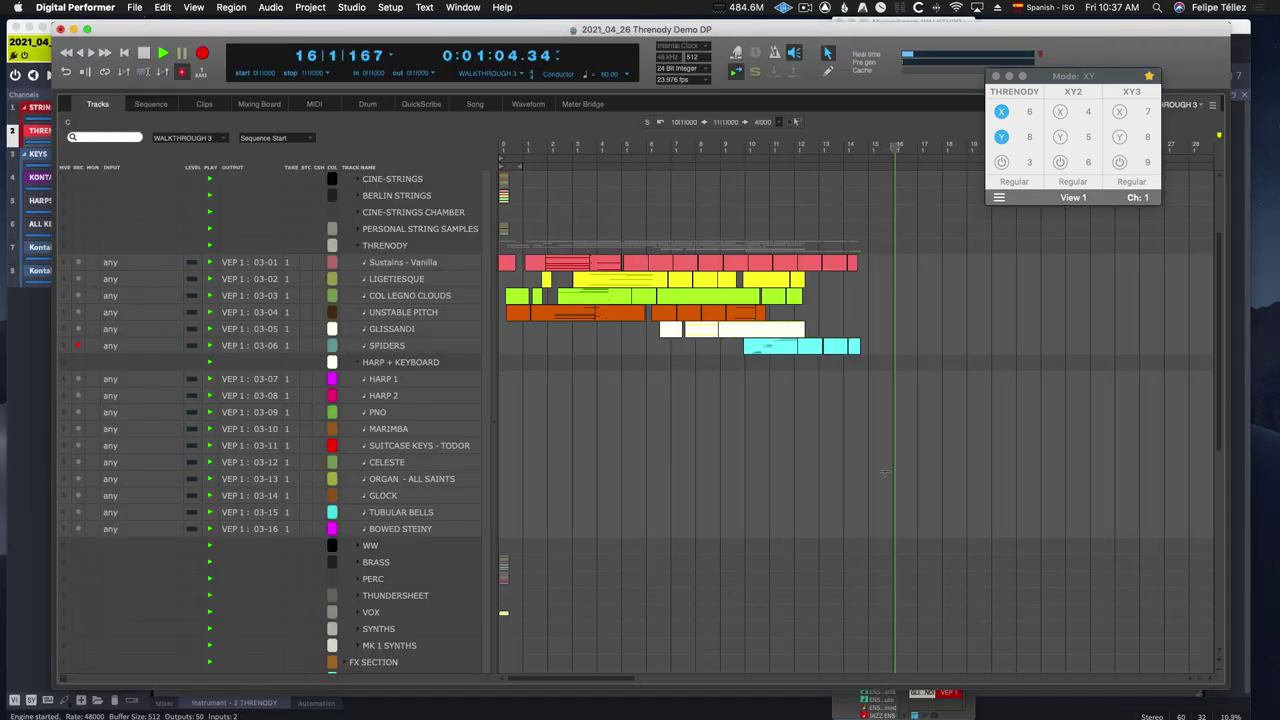
pyautogui.click(836, 441)
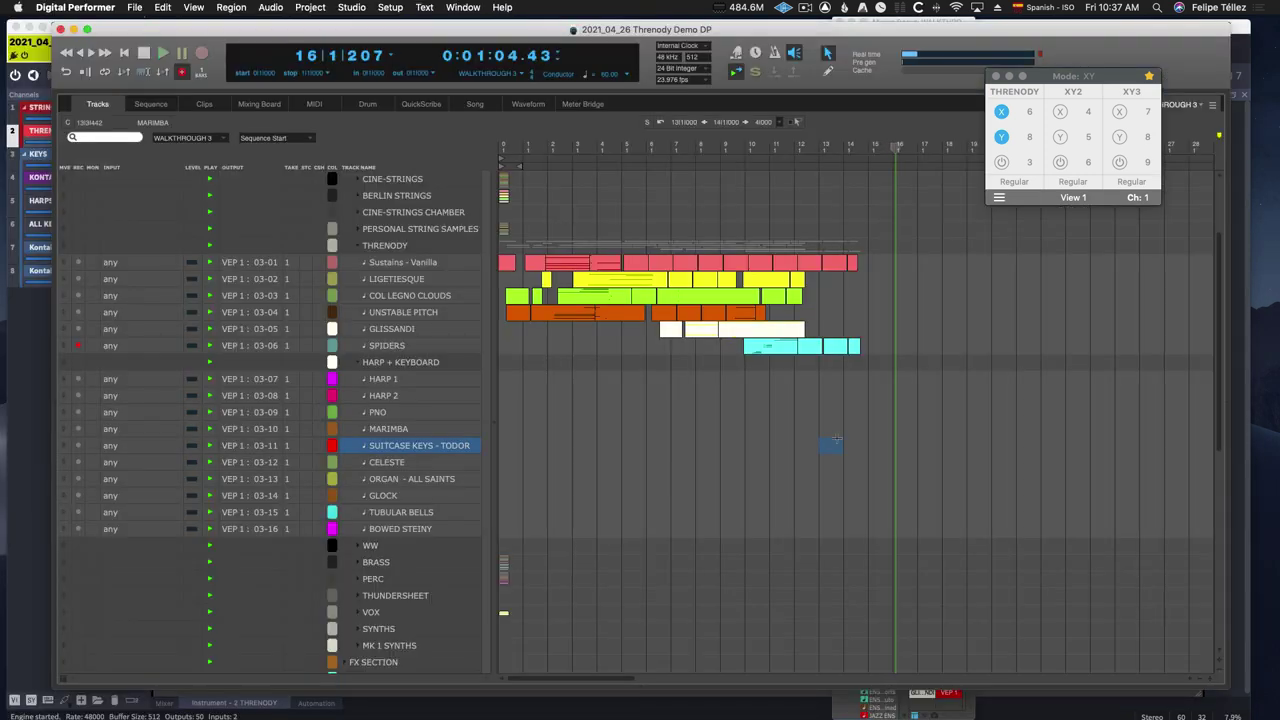
pyautogui.press('space')
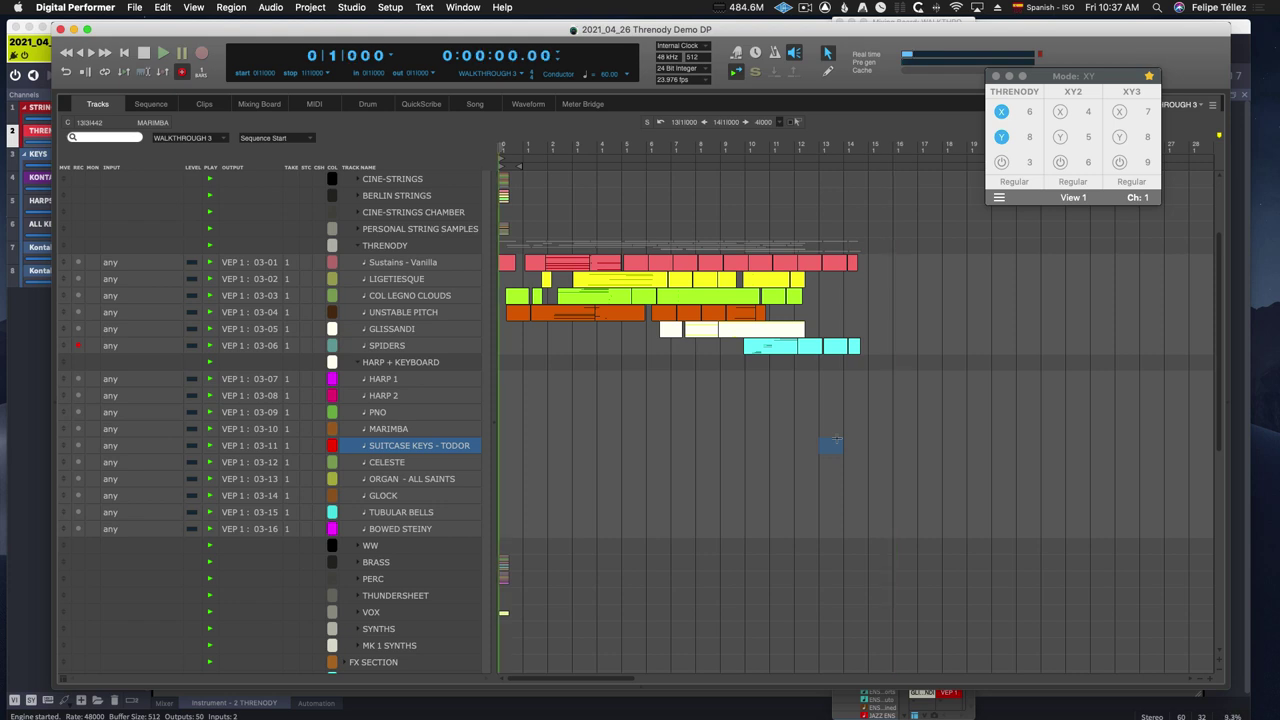
pyautogui.click(539, 148)
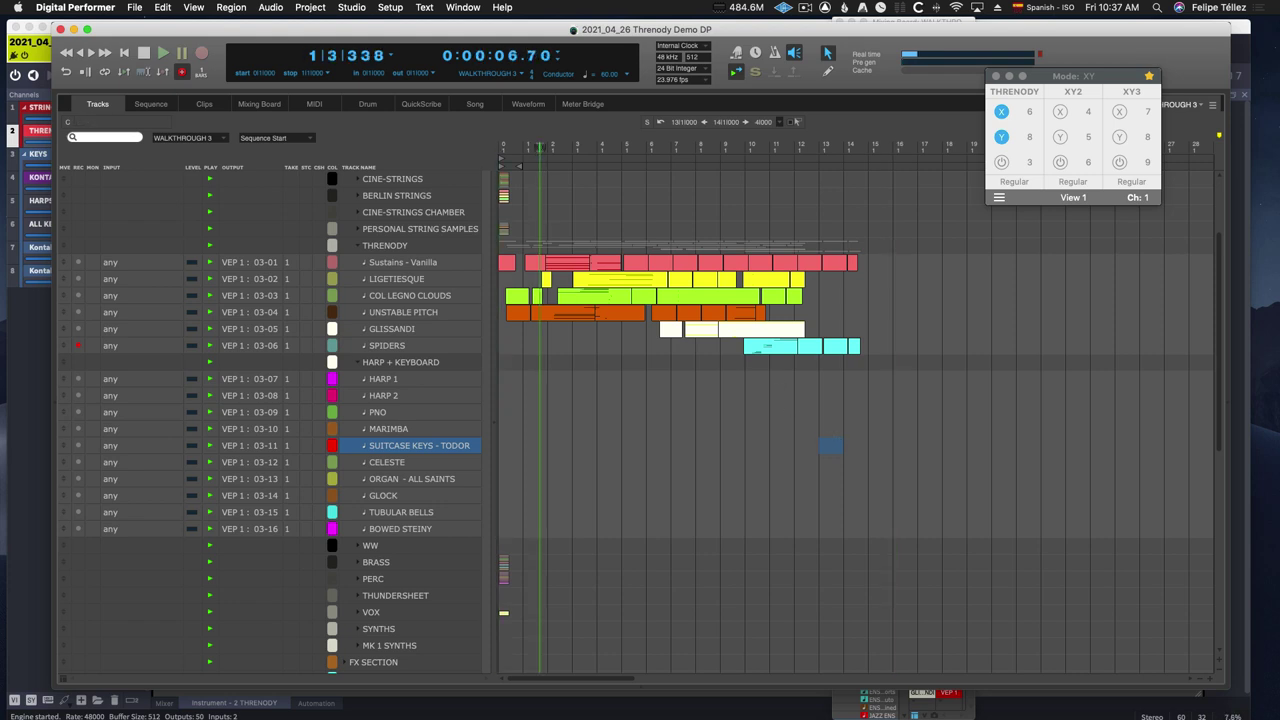
pyautogui.press('space')
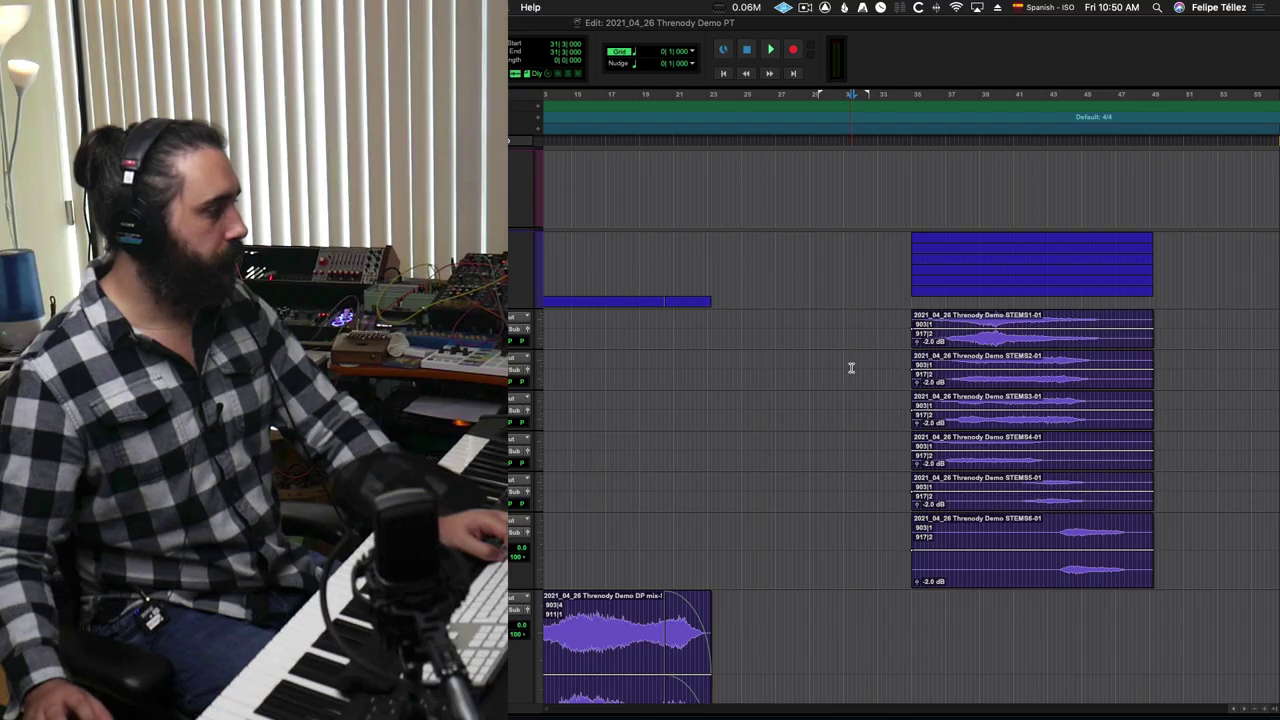
# Examine the Threnody STEMS clips on tracks THR1 to THR6 and the ENS FX clip in the Pro Tools session.
pyautogui.hscroll(3, 851, 368)
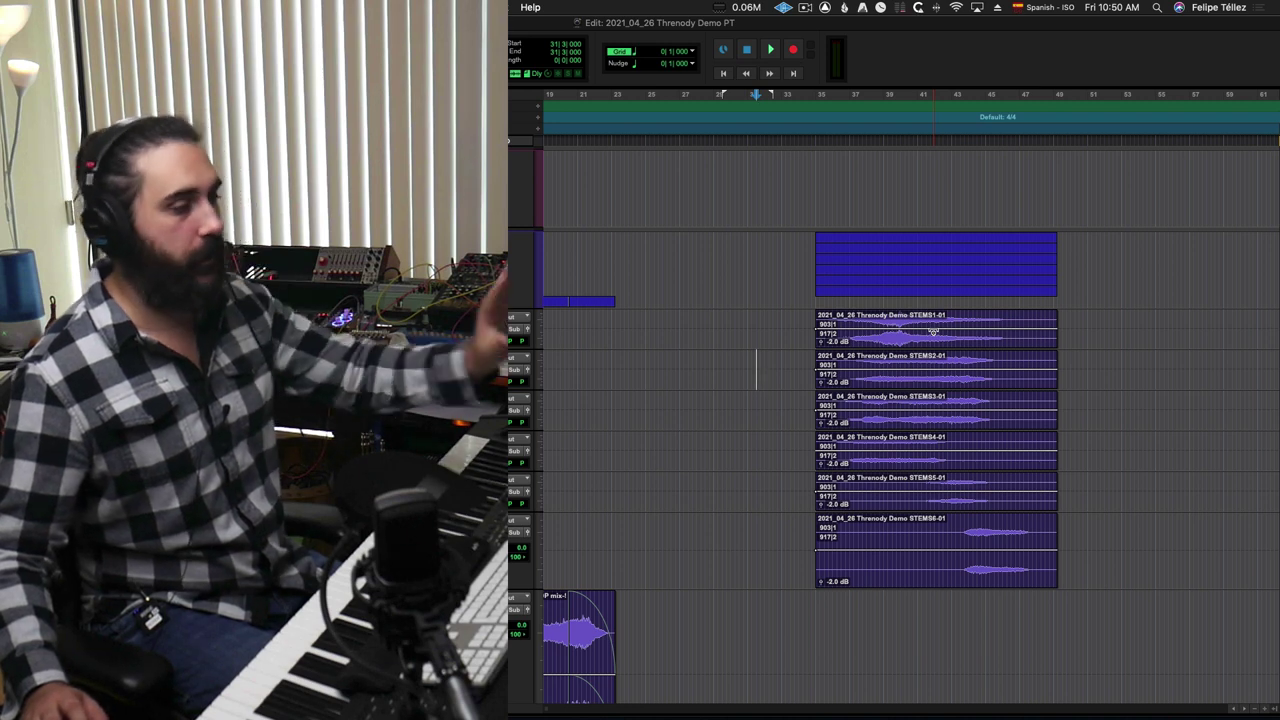
pyautogui.hscroll(-3, 933, 331)
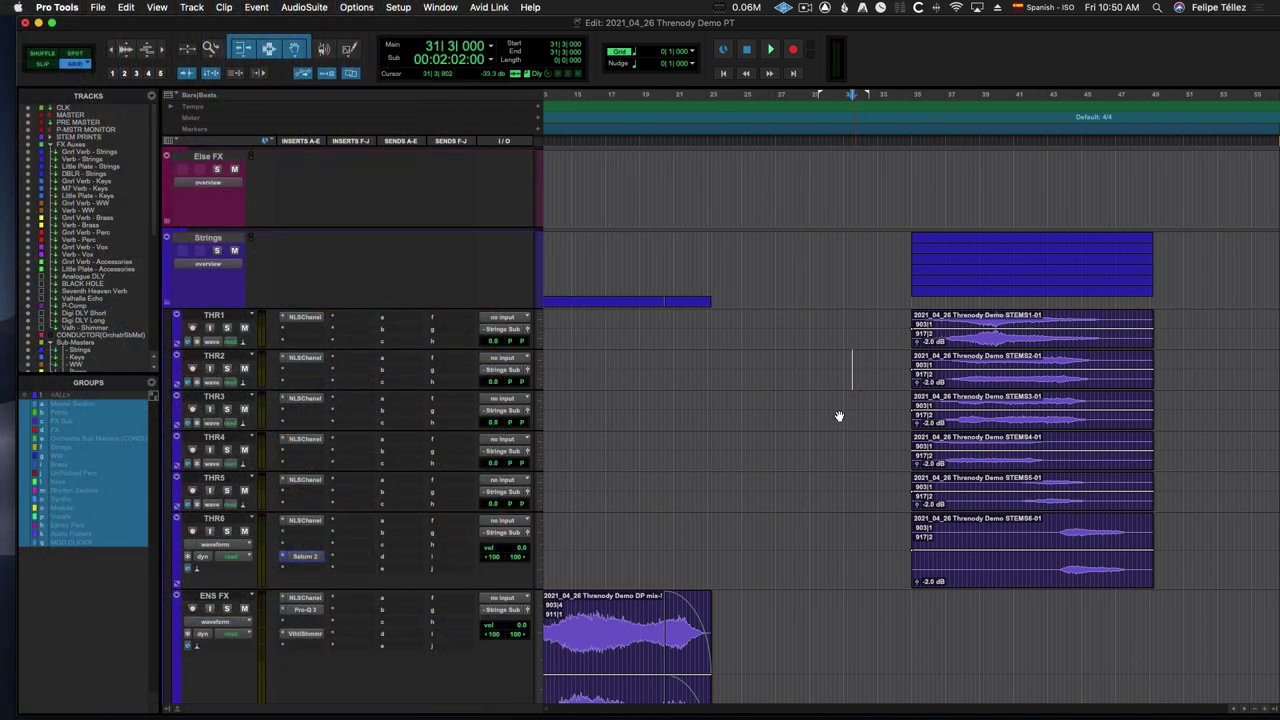
pyautogui.hscroll(-3, 790, 480)
pyautogui.scroll(-5, 754, 537)
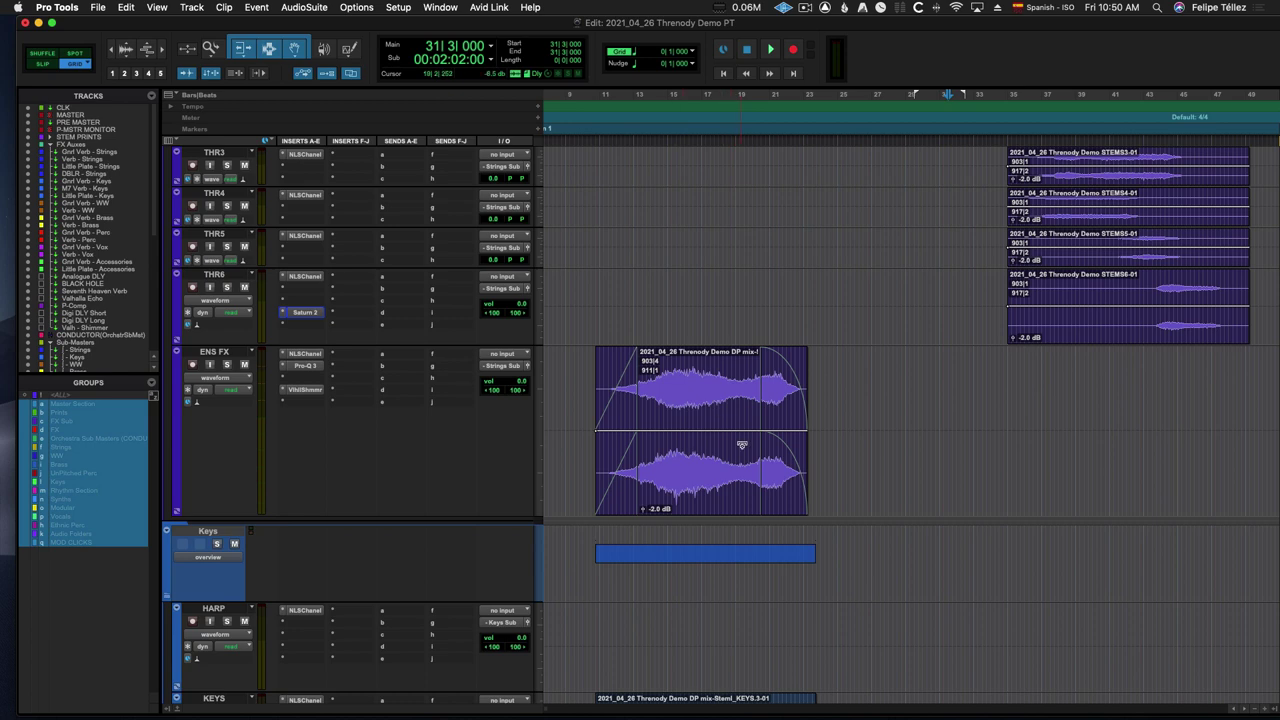
pyautogui.scroll(5, 741, 444)
pyautogui.hscroll(9, 741, 444)
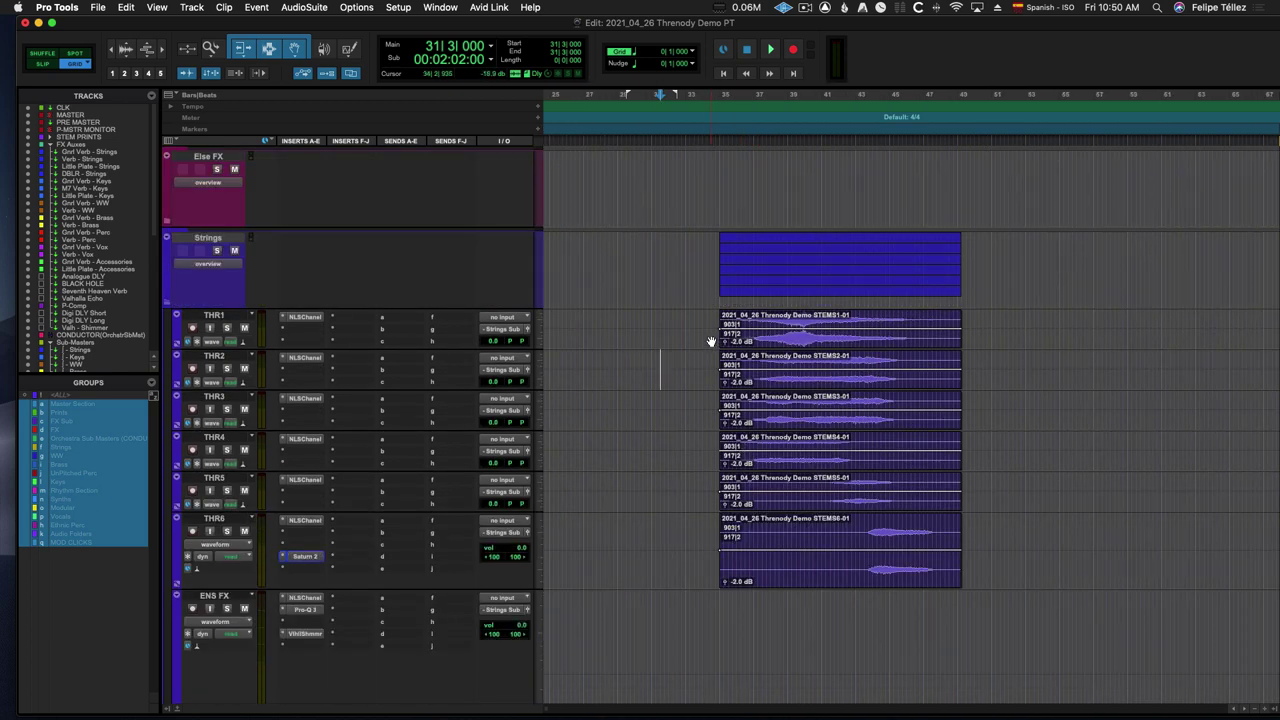
pyautogui.scroll(4, 698, 443)
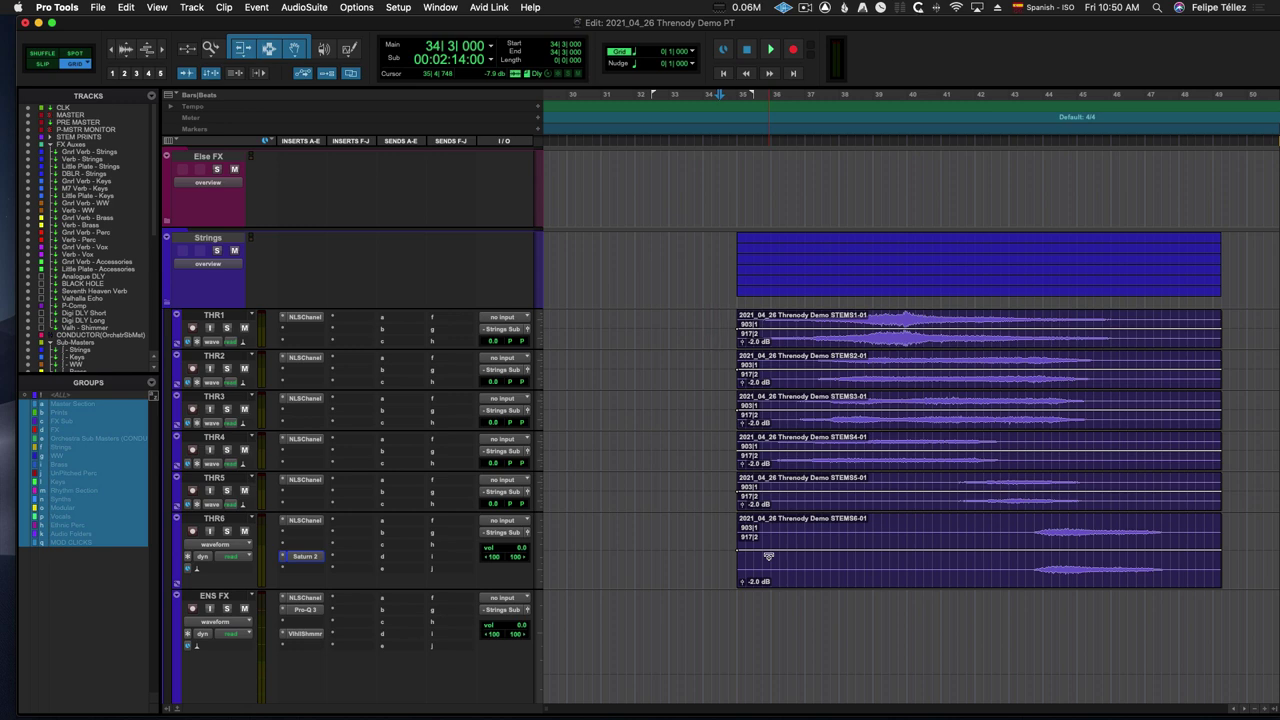
# View the Altiverb insert on the general strings reverb aux, close it, and collapse the FX Auxes folder.
pyautogui.scroll(15, 595, 464)
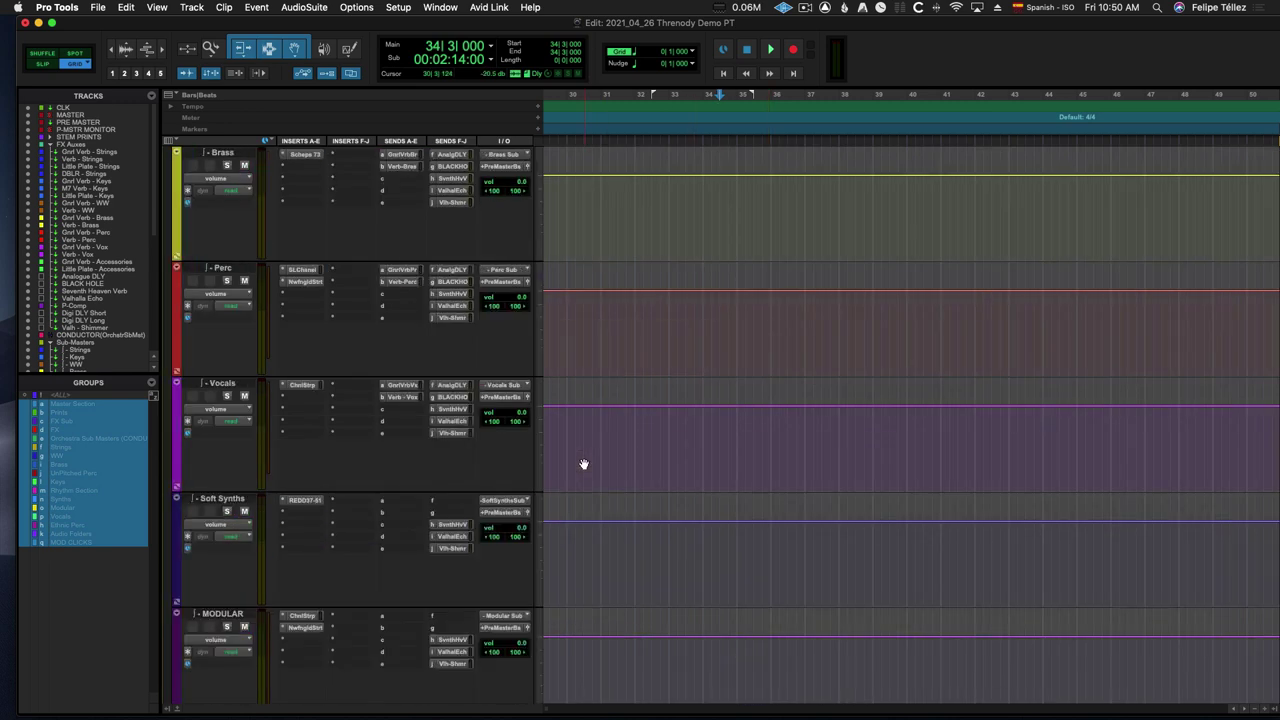
pyautogui.scroll(10, 584, 464)
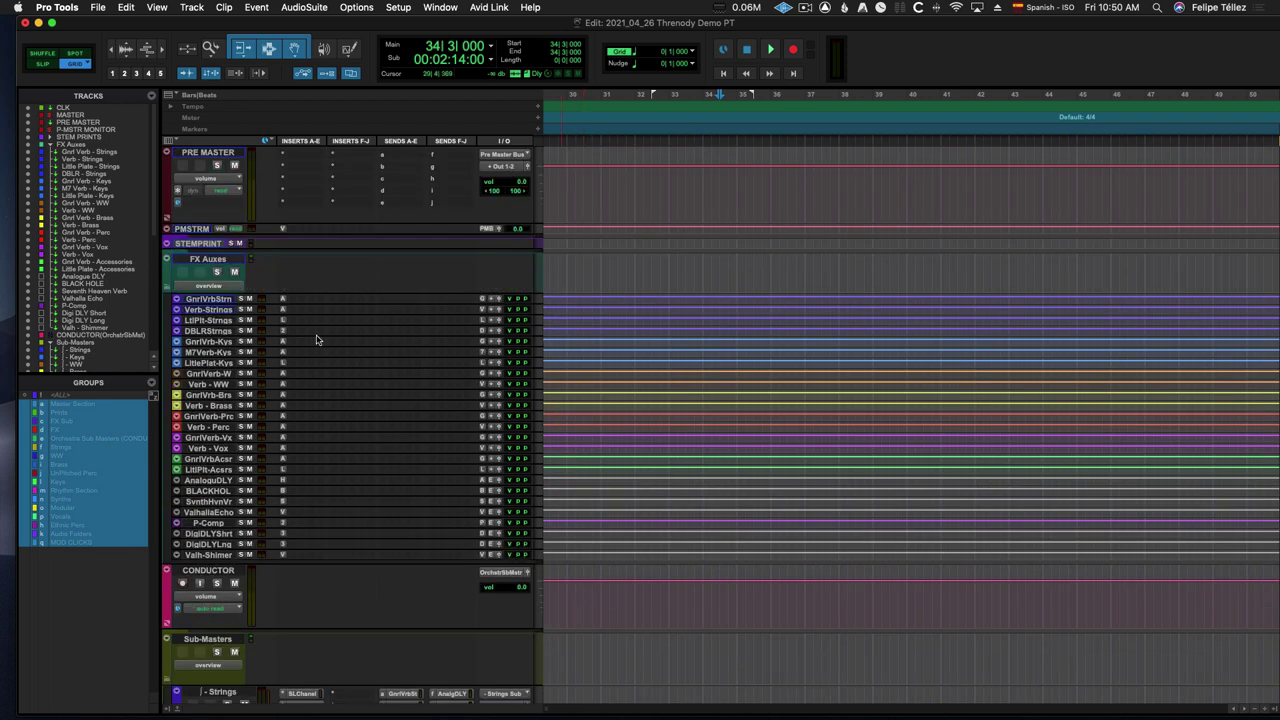
pyautogui.click(283, 300)
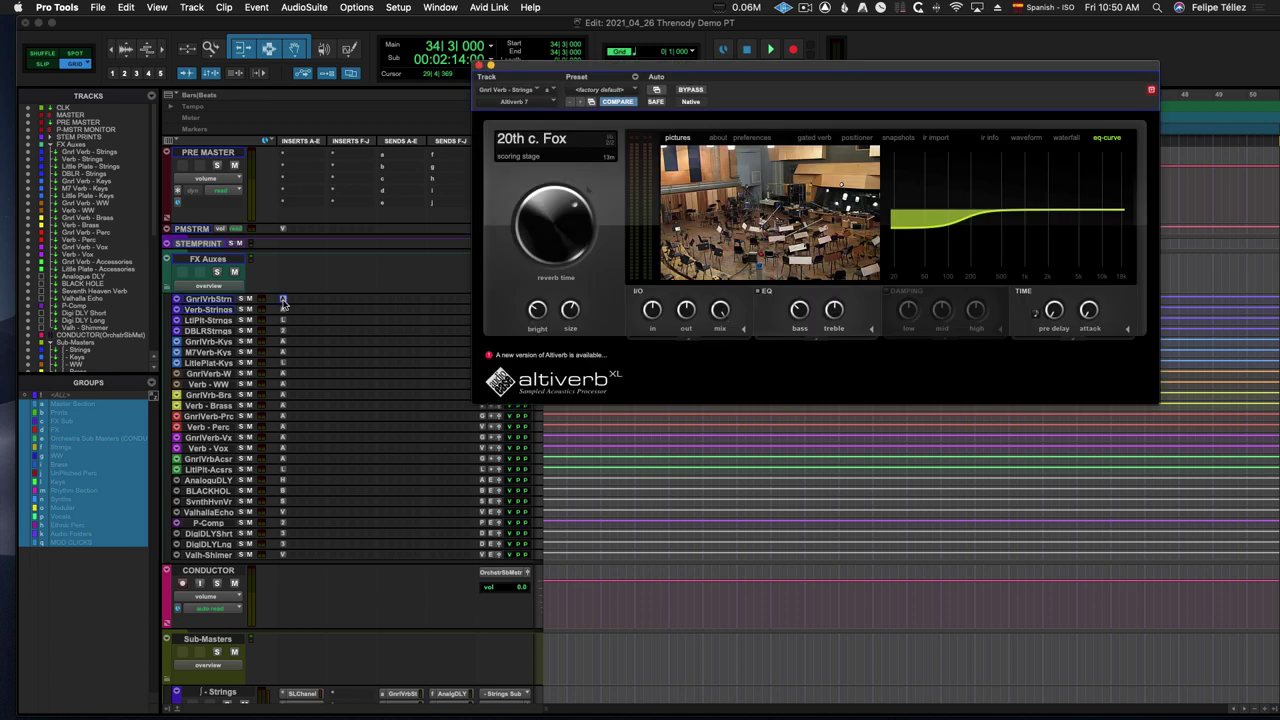
pyautogui.click(283, 301)
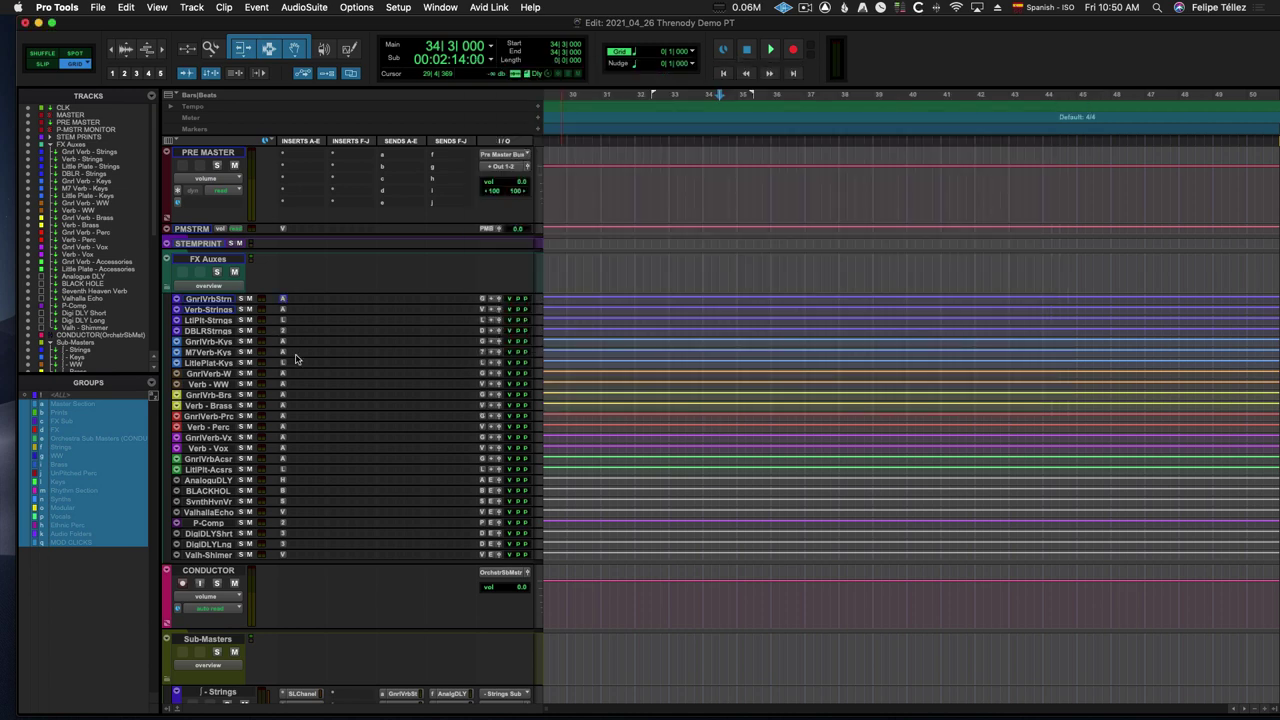
pyautogui.click(167, 290)
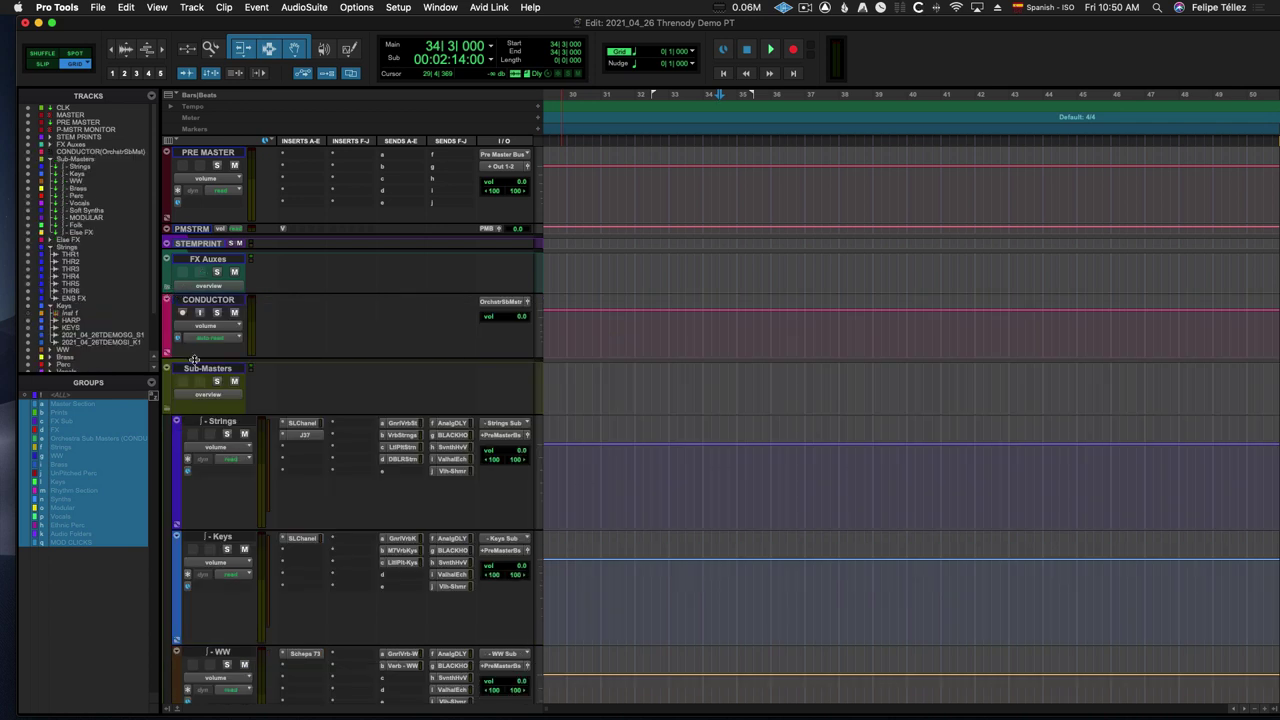
# Enlarge the waveform display of the Threnody stem clips on tracks THR1 to THR6.
pyautogui.scroll(-15, 658, 422)
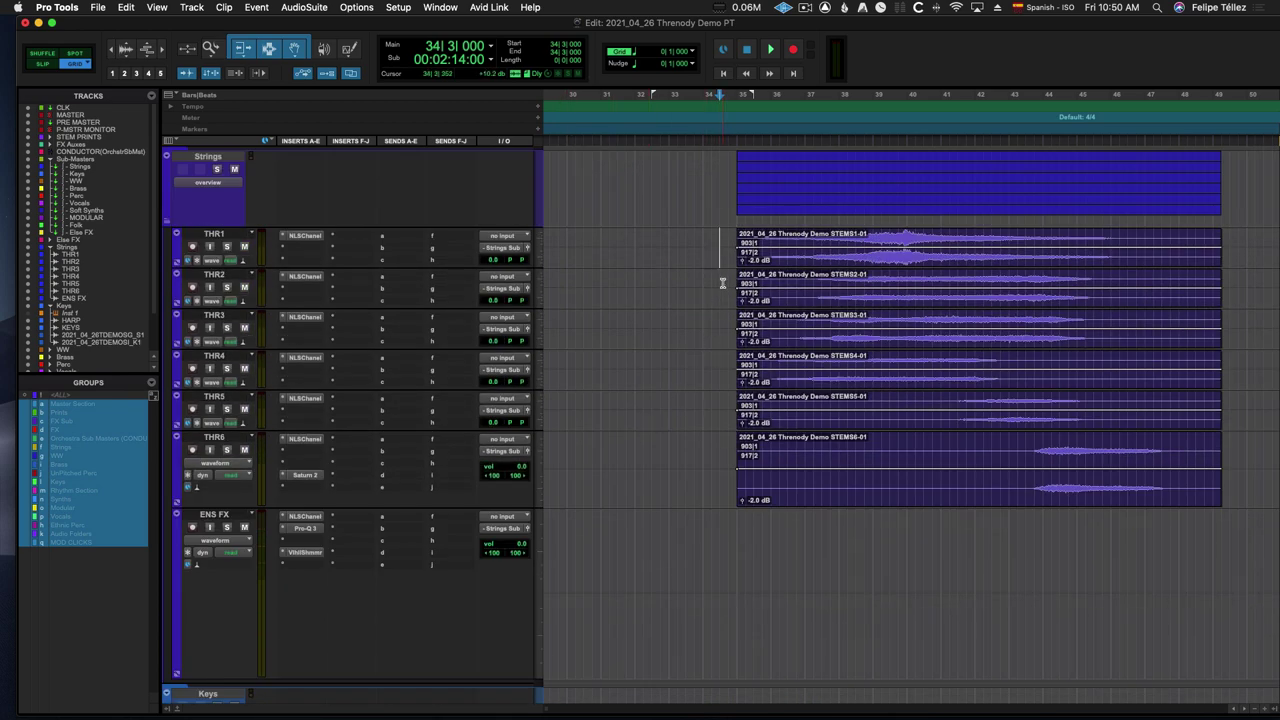
pyautogui.press('super+alt+bracketright')
pyautogui.press('super+alt+bracketright')
pyautogui.press('super+alt+bracketright')
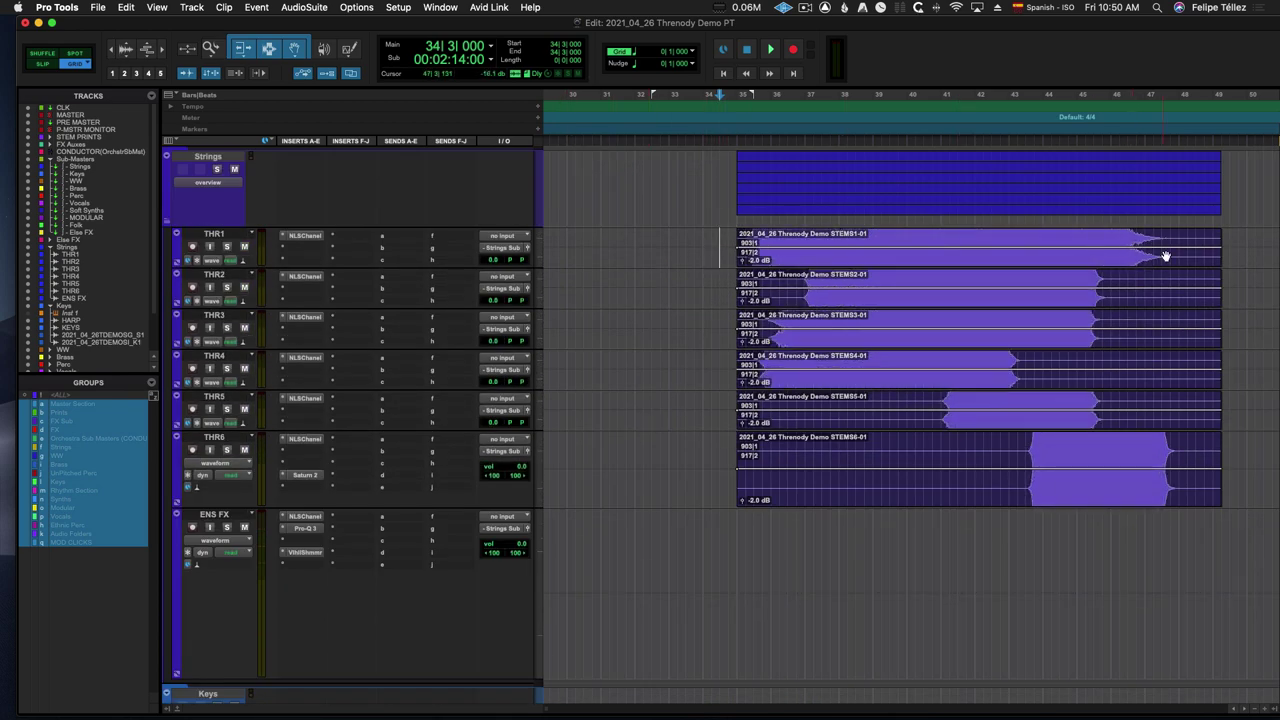
# Delete the THR1 to THR6 clip material from bar 48 onward and fade out the remaining clip ends from 45|3|000.
pyautogui.moveTo(1179, 242); pyautogui.dragTo(1258, 498)
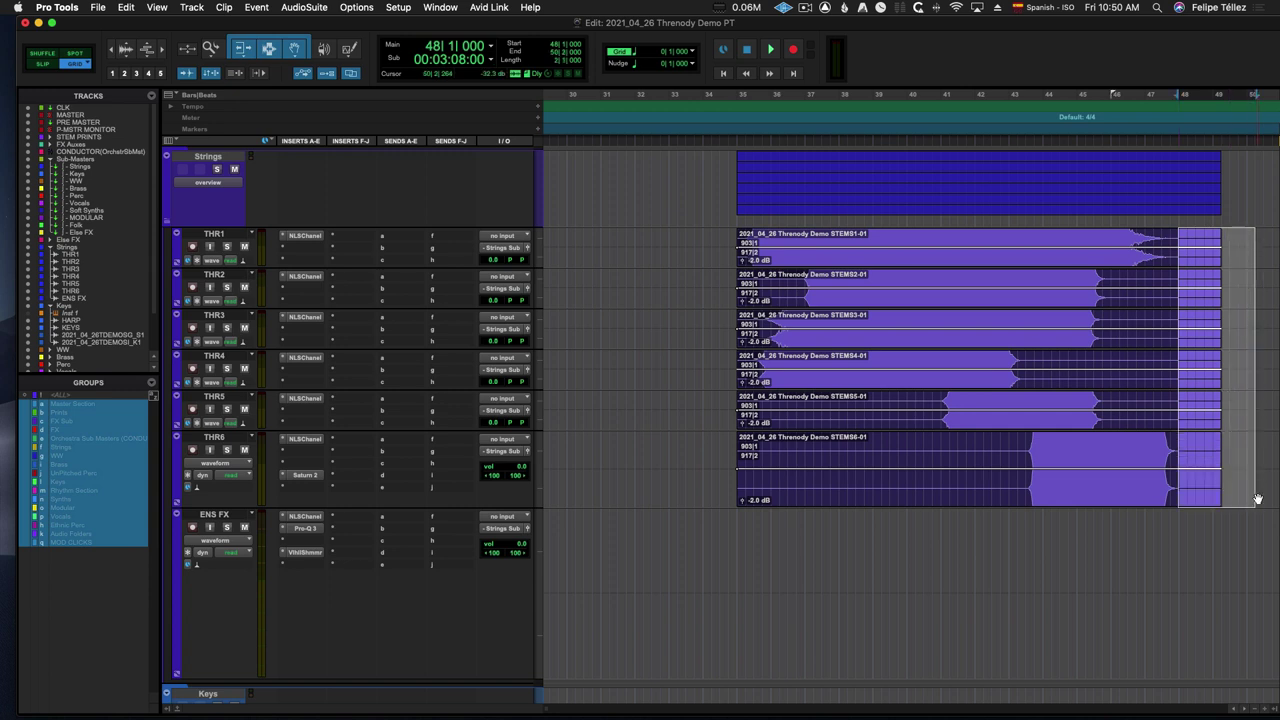
pyautogui.press('Delete')
pyautogui.moveTo(1195, 236); pyautogui.dragTo(1097, 482)
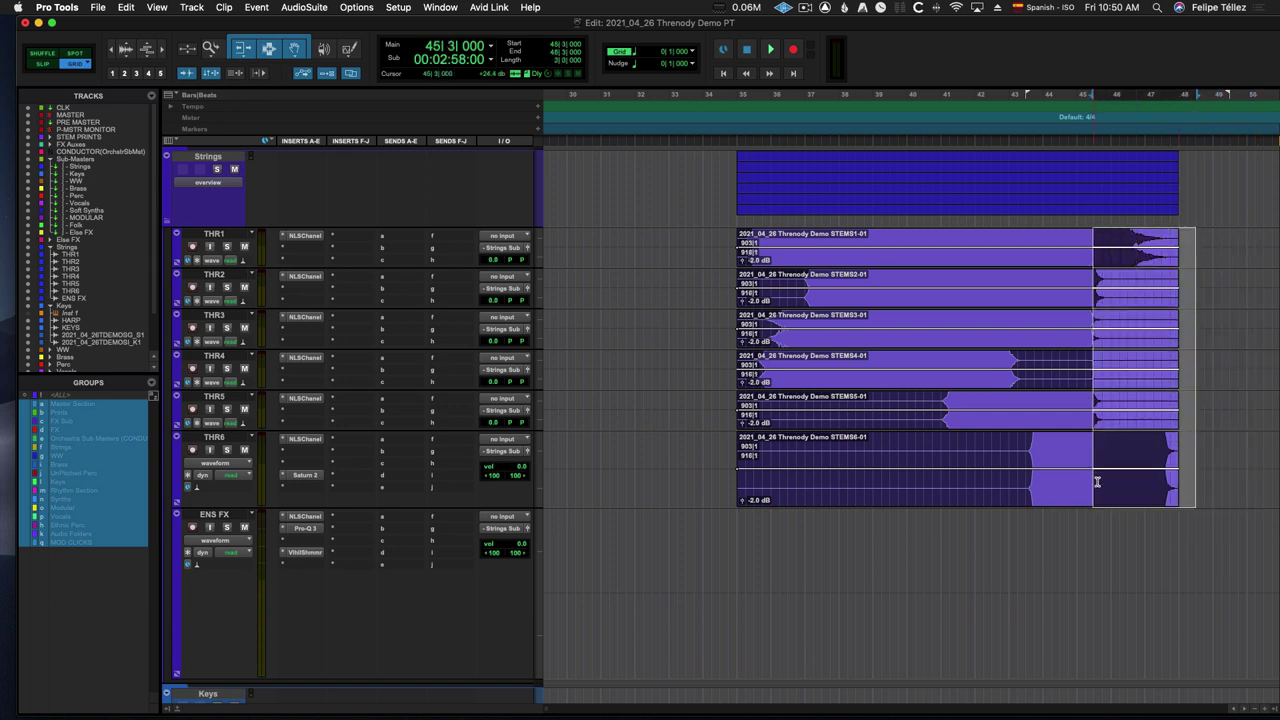
pyautogui.press('ctrl+super+f')
# Fade in the starts of the THR1 to THR6 clips up to bar 36, using the Standard shape and Equal Gain slope.
pyautogui.scroll(5, 843, 371)
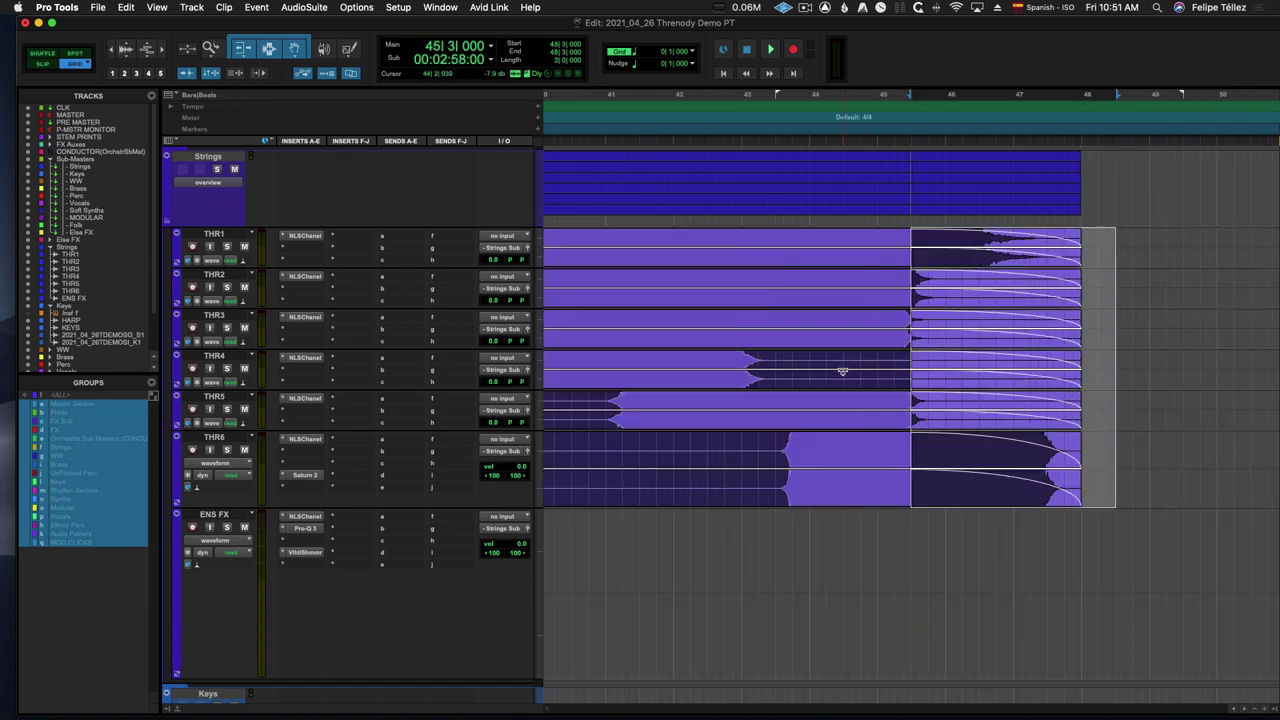
pyautogui.moveTo(664, 238); pyautogui.dragTo(741, 452)
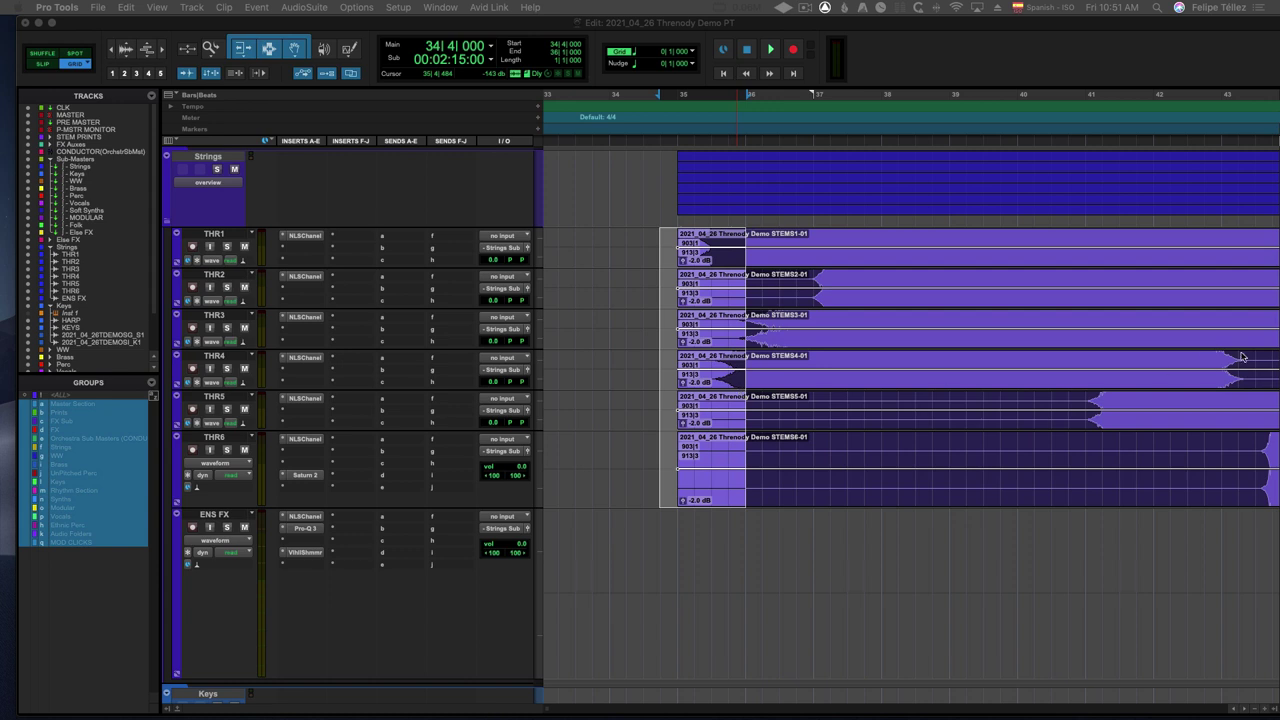
pyautogui.press('super+f')
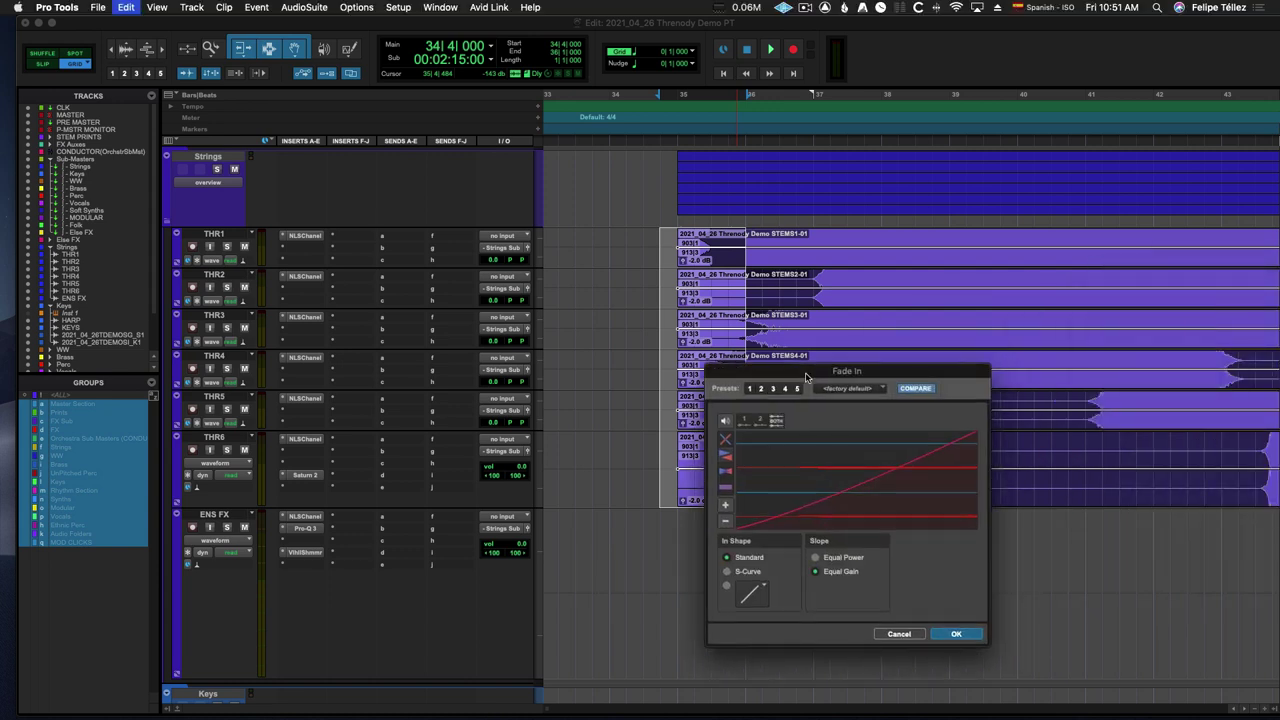
pyautogui.moveTo(806, 377); pyautogui.dragTo(936, 354)
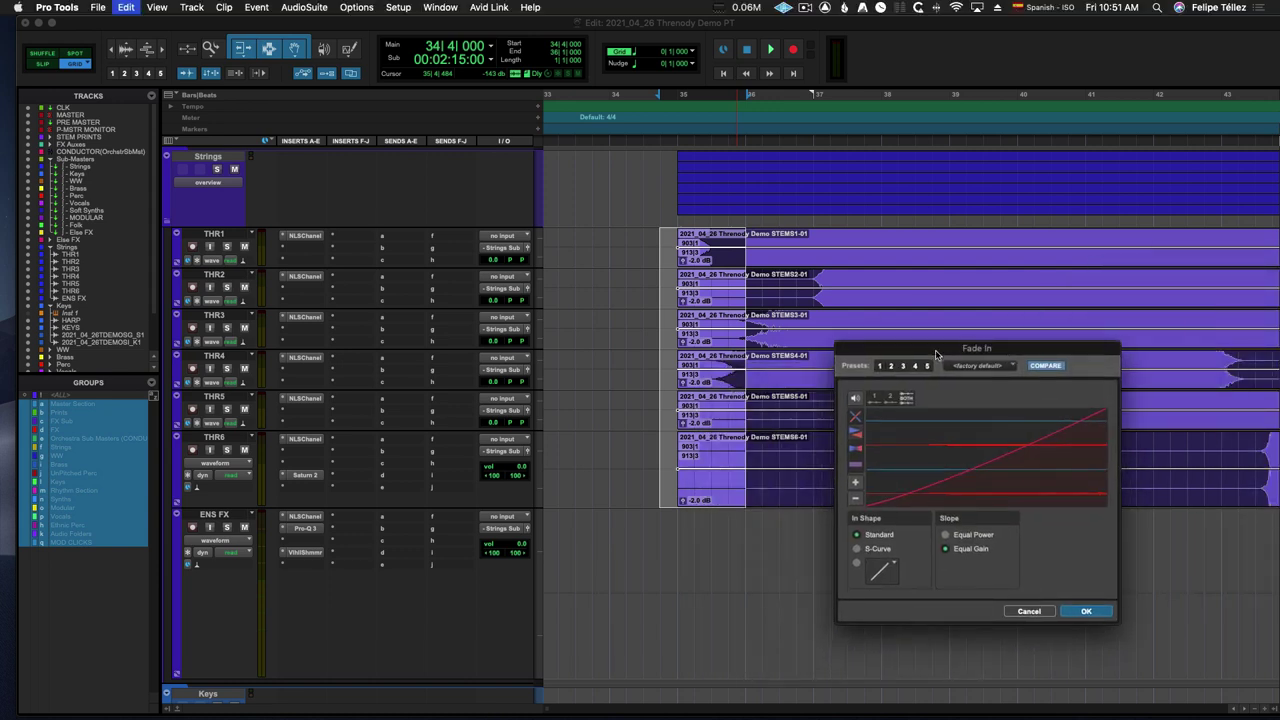
pyautogui.click(1087, 611)
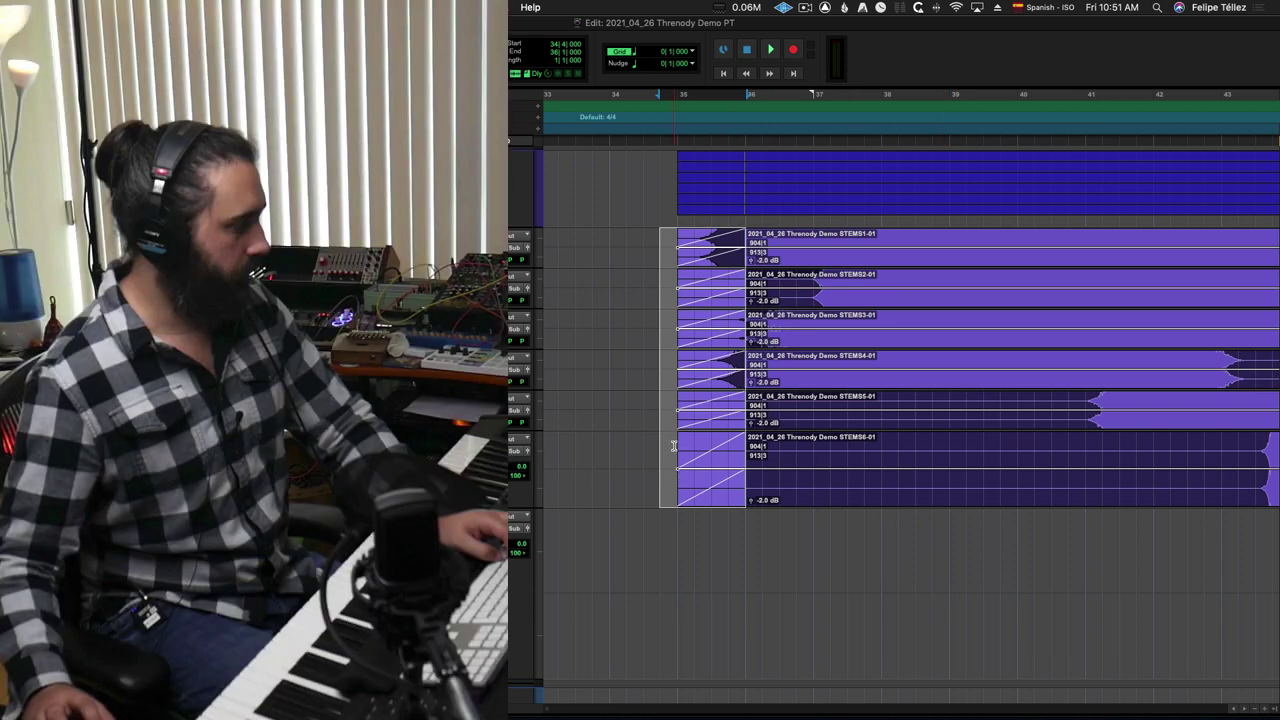
# Play the faded Threnody stems from bar 35, showing the whole clips in the timeline with taller THR tracks.
pyautogui.click(674, 450)
pyautogui.press('space')
pyautogui.press('super+bracketleft')
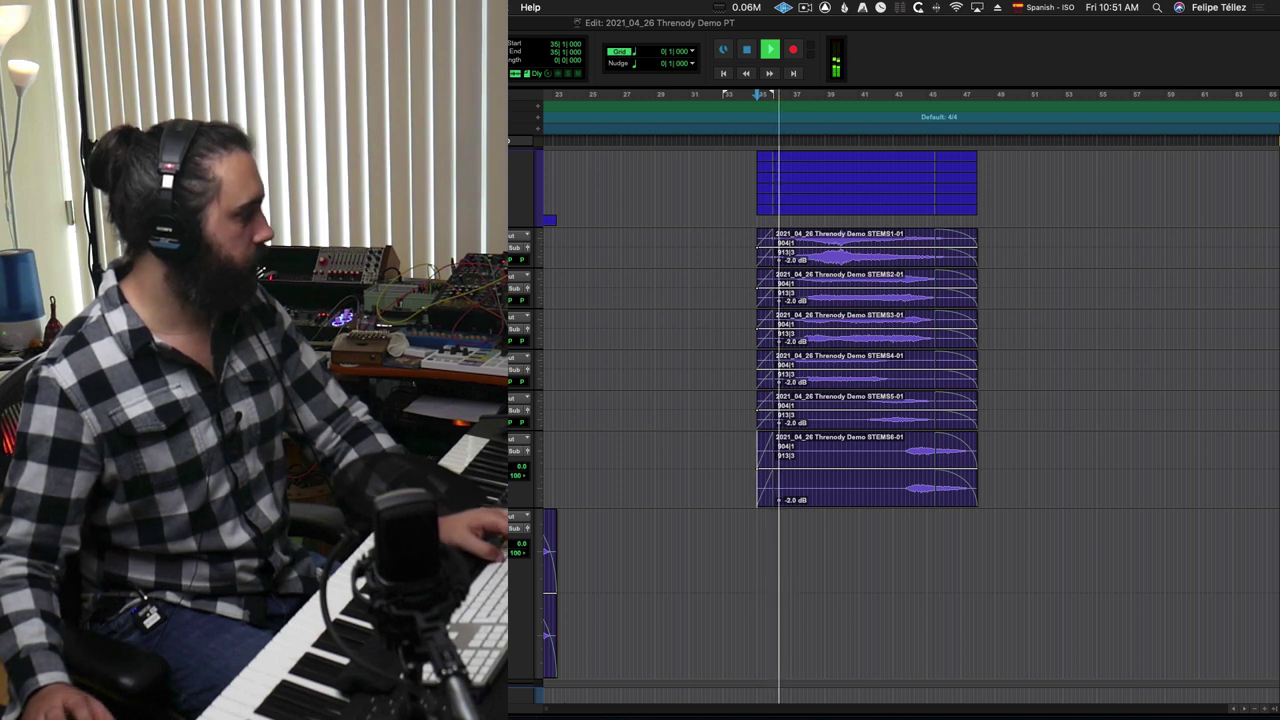
pyautogui.hotkey('ctrl', 'Down')
pyautogui.hotkey('ctrl', 'Down')
pyautogui.hotkey('ctrl', 'Down')
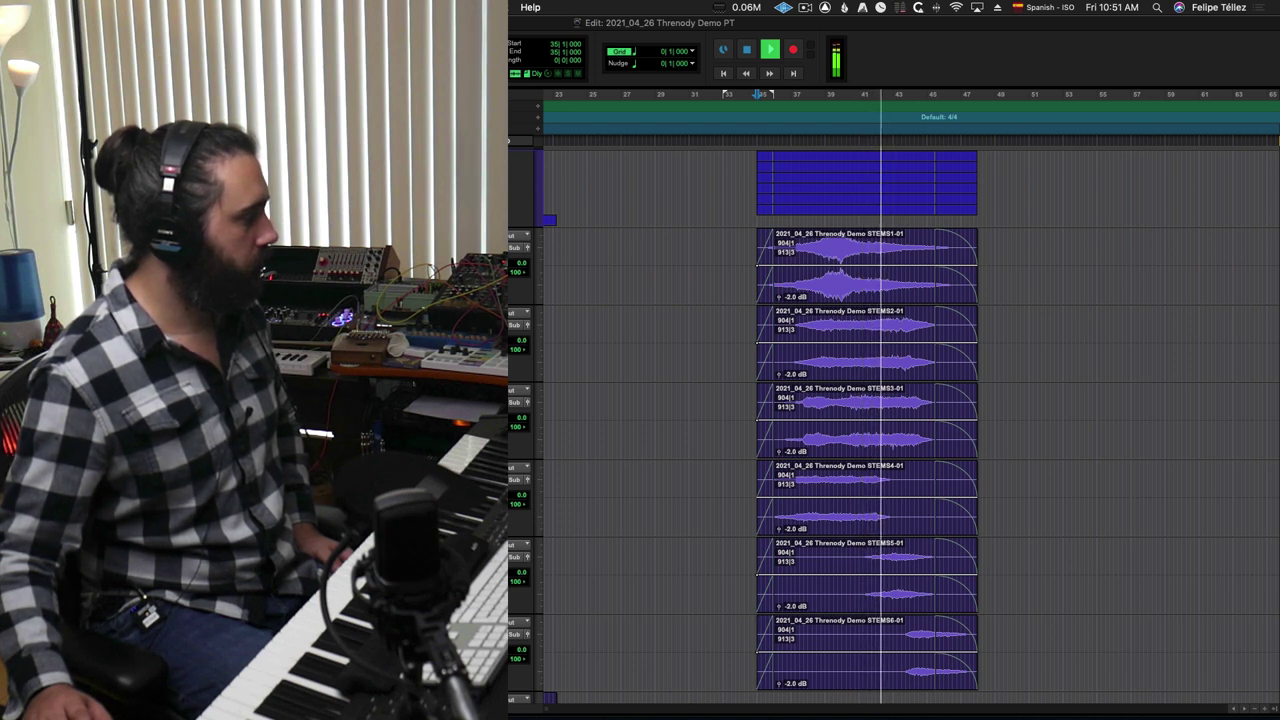
# Stop the playback of the stems and place the edit cursor at bar 34.
pyautogui.scroll(-2, 894, 420)
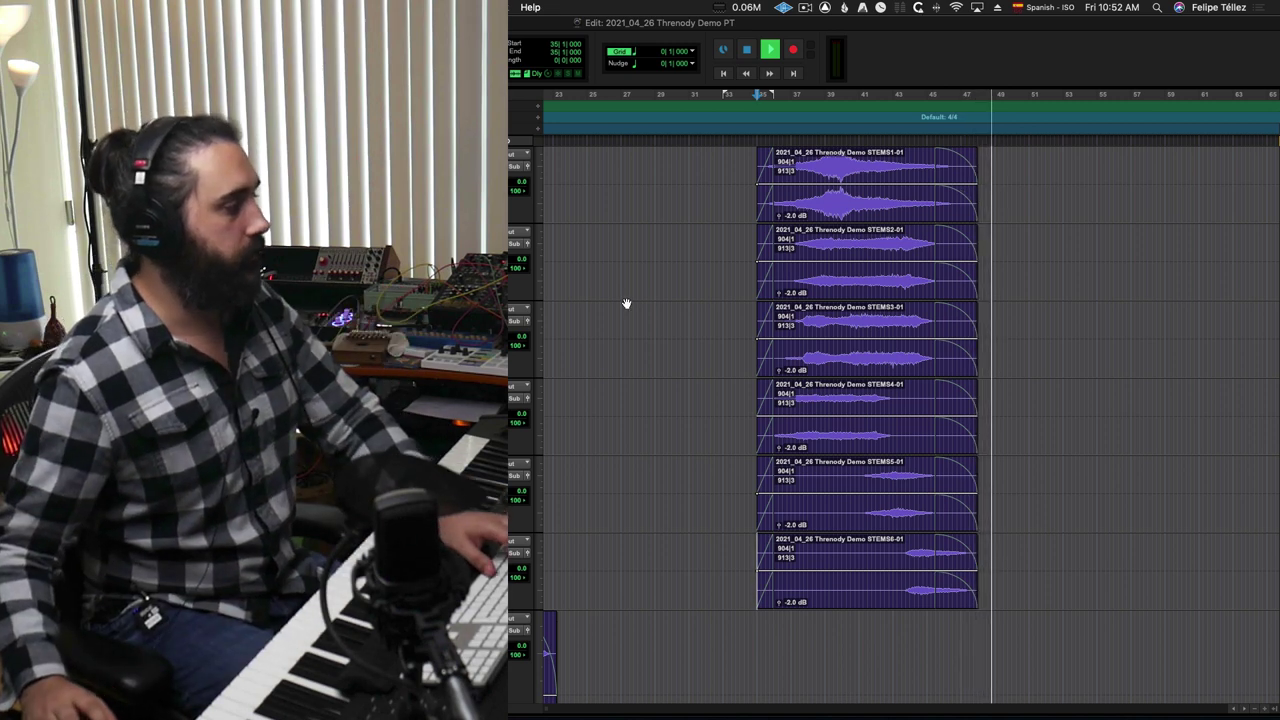
pyautogui.click(739, 320)
pyautogui.press('space')
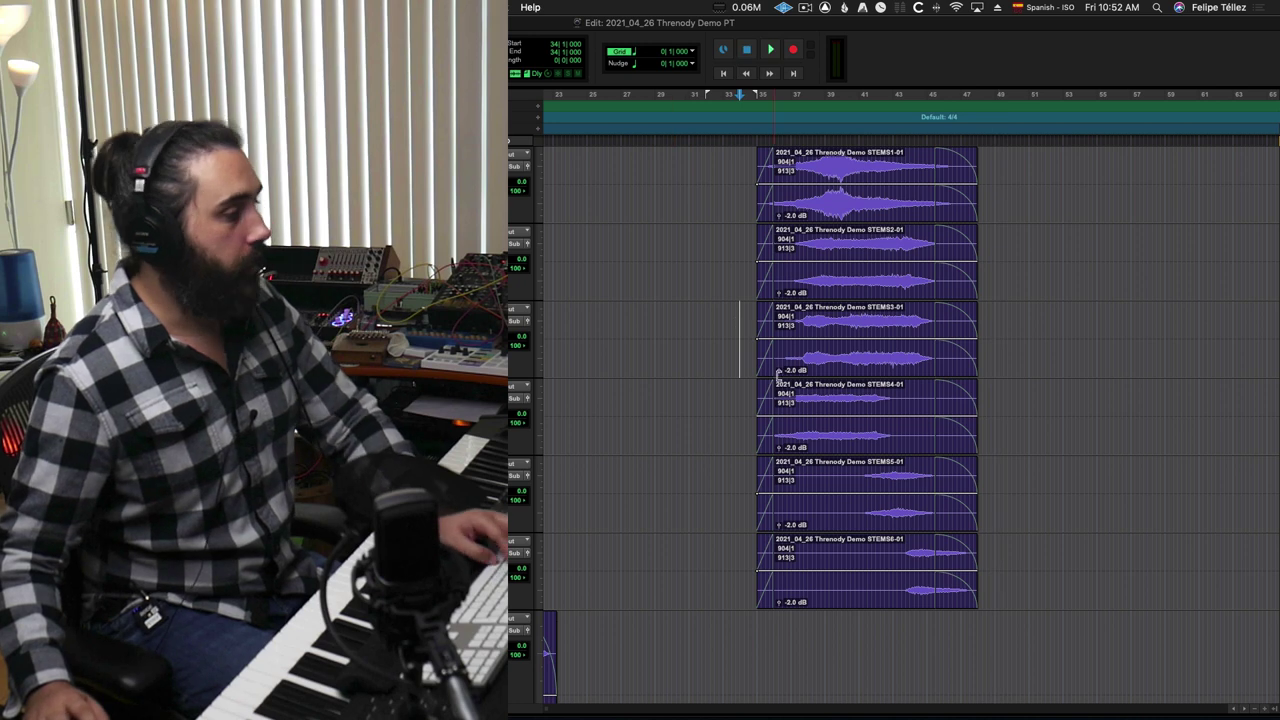
# Examine the earlier Threnody DP mix clip on the ENS FX track and the KEYS stem clip starting around bar 10.
pyautogui.hscroll(-5, 780, 378)
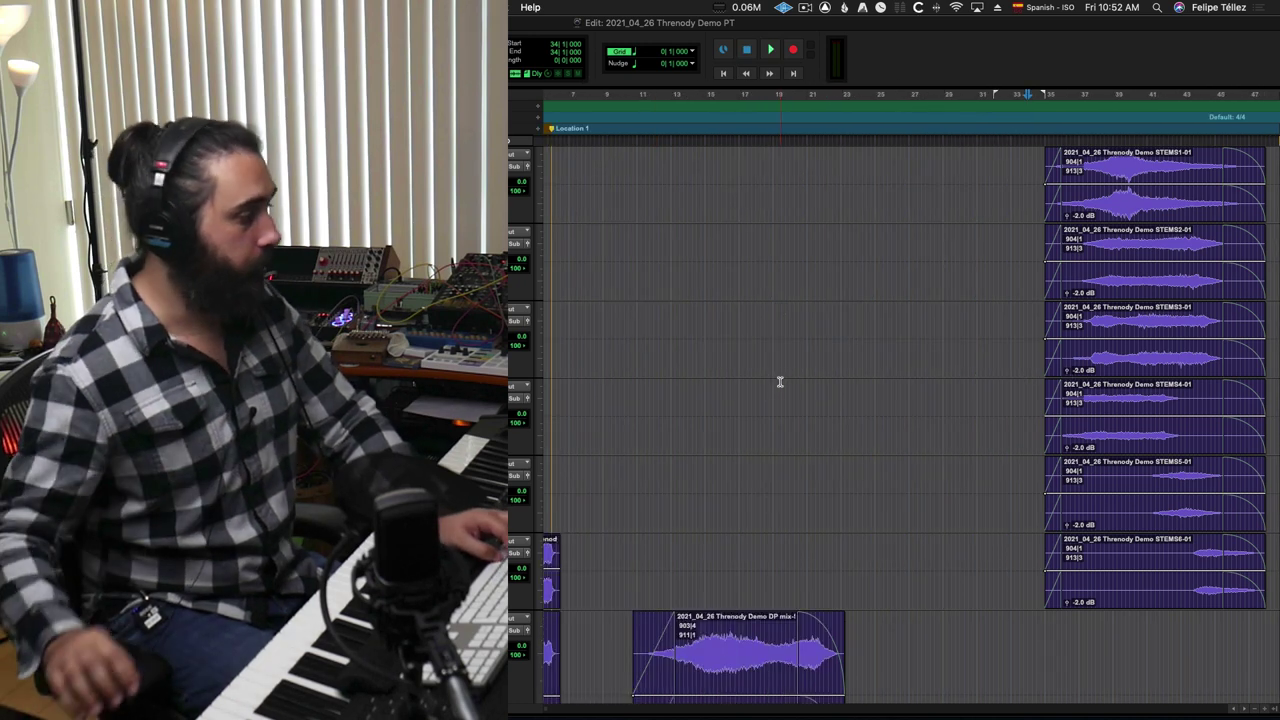
pyautogui.scroll(-10, 828, 414)
pyautogui.scroll(8, 828, 414)
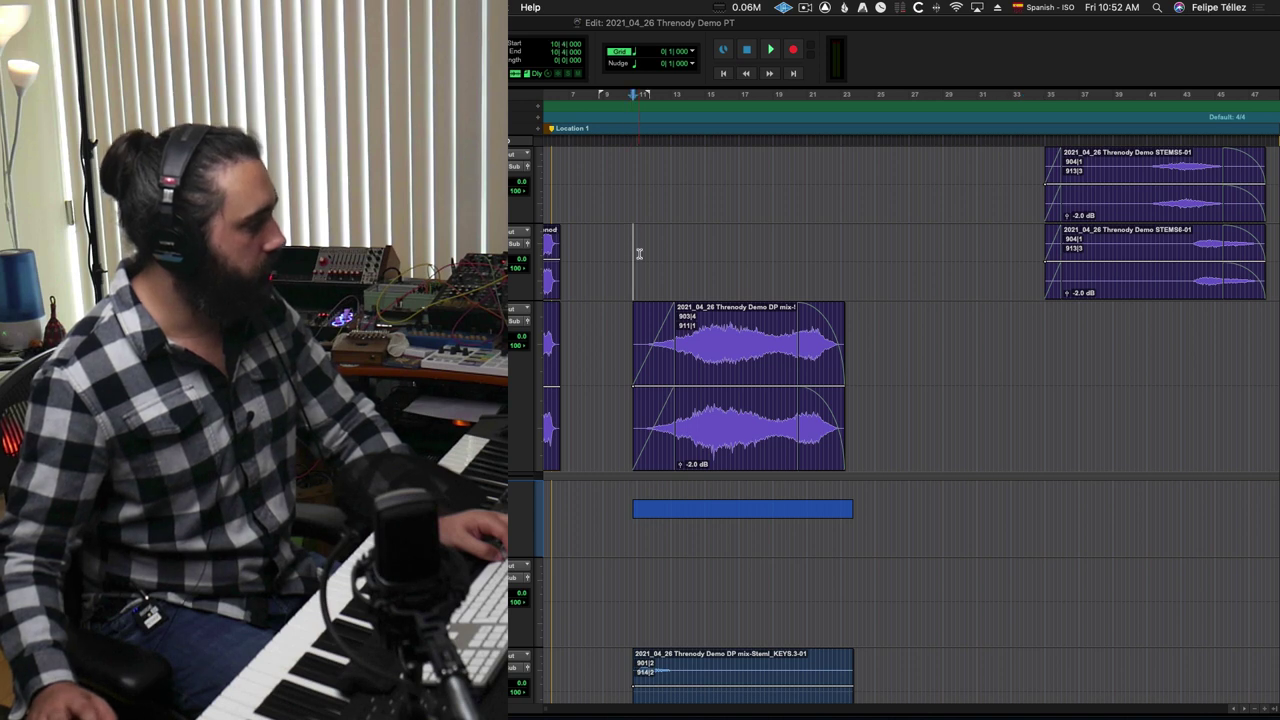
pyautogui.scroll(-8, 662, 334)
pyautogui.scroll(5, 662, 335)
pyautogui.scroll(4, 662, 334)
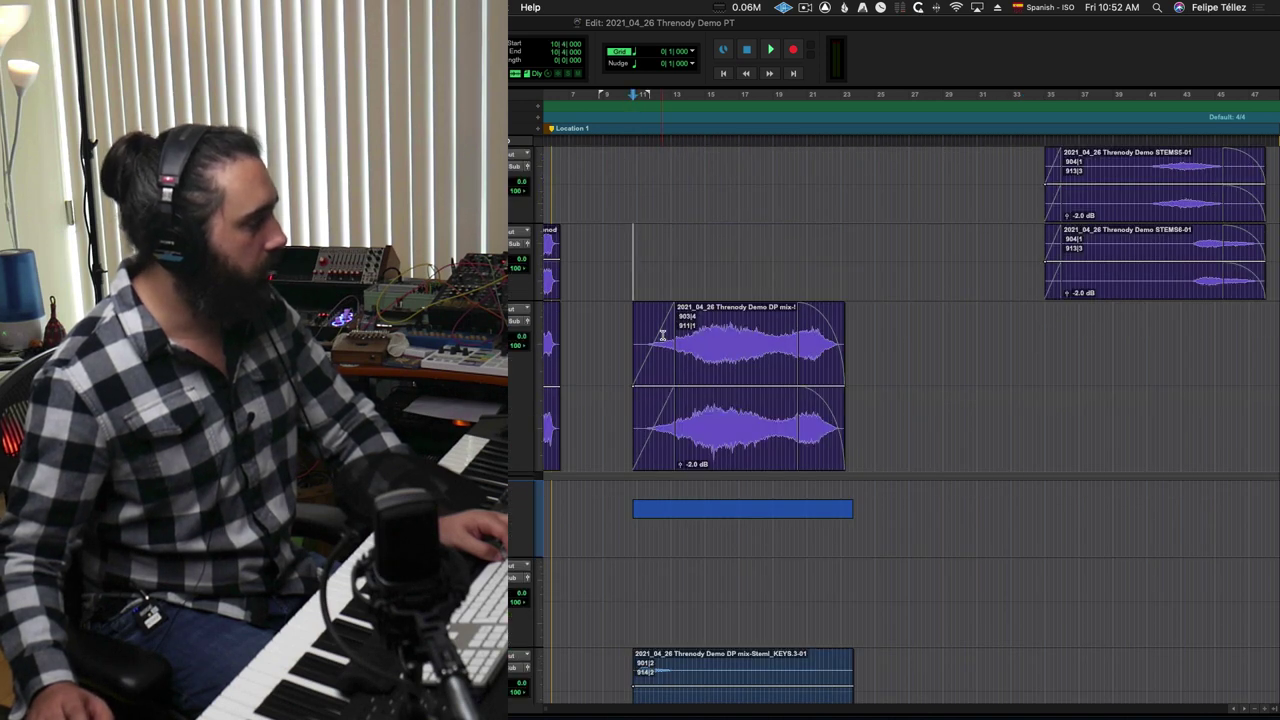
pyautogui.scroll(-10, 662, 334)
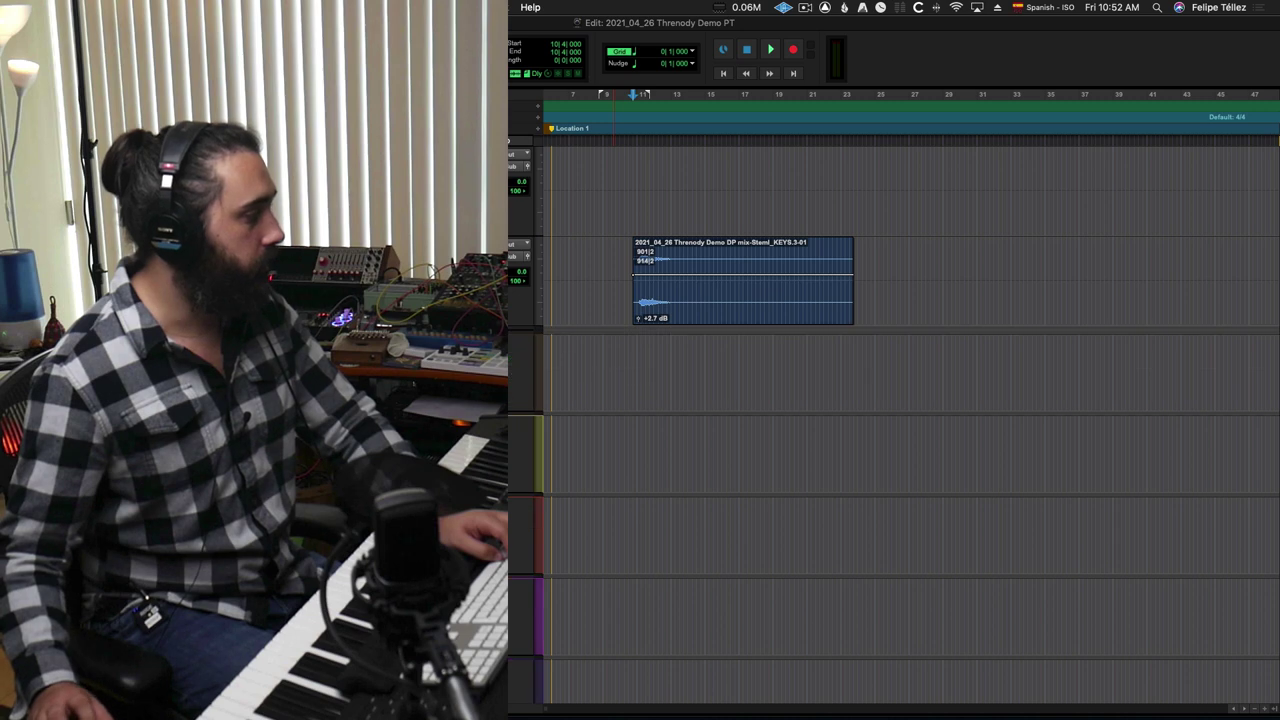
pyautogui.scroll(5, 570, 415)
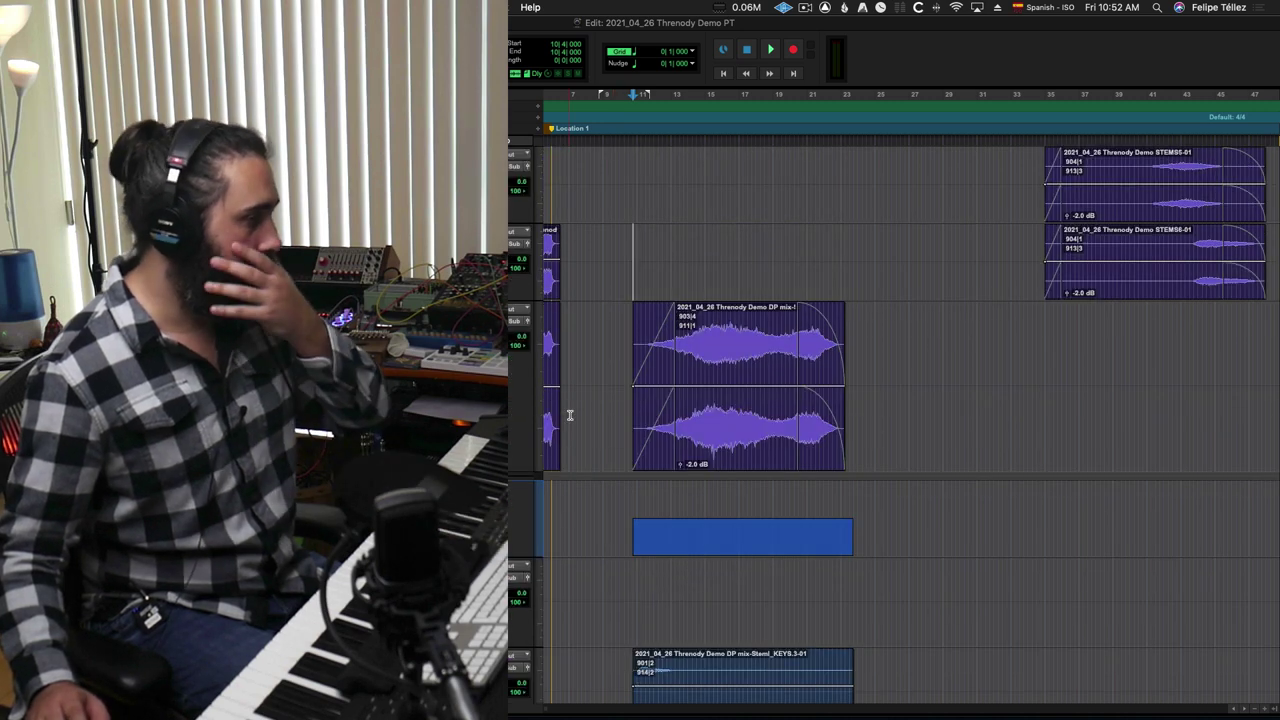